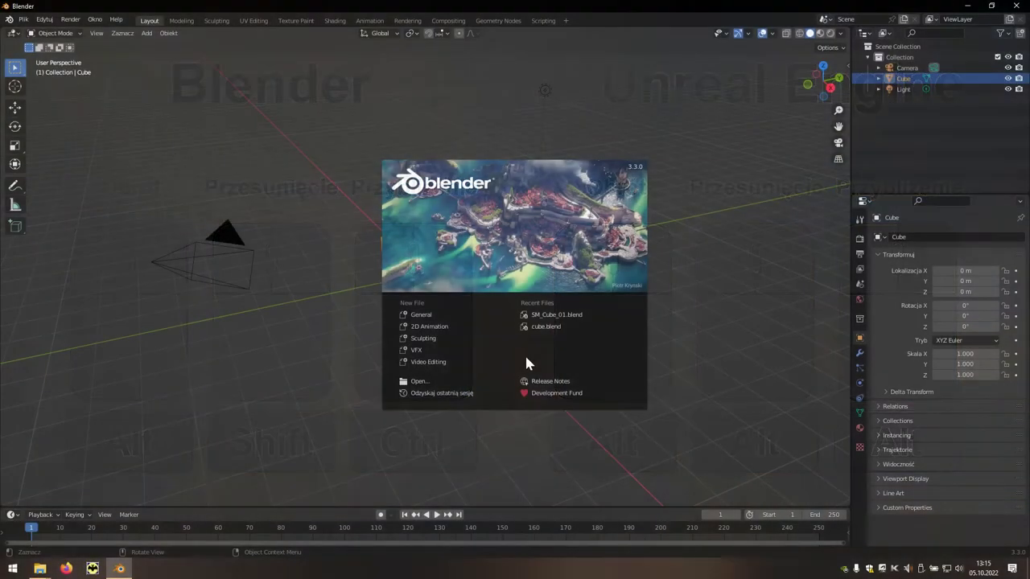
Step: Start a General scene and show the Metric/Meters units and the cube's 2 m dimensions
click(434, 317)
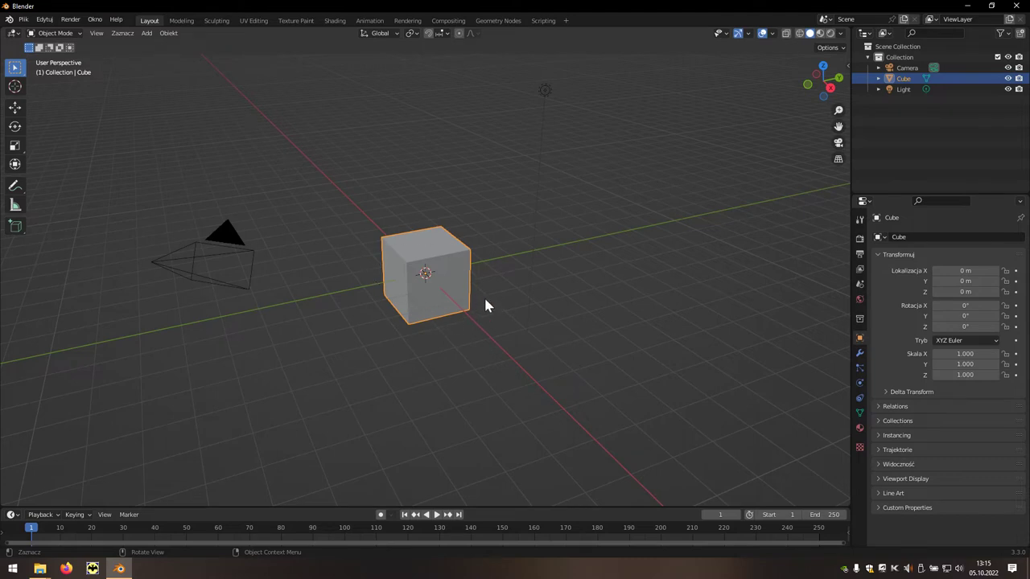
click(859, 285)
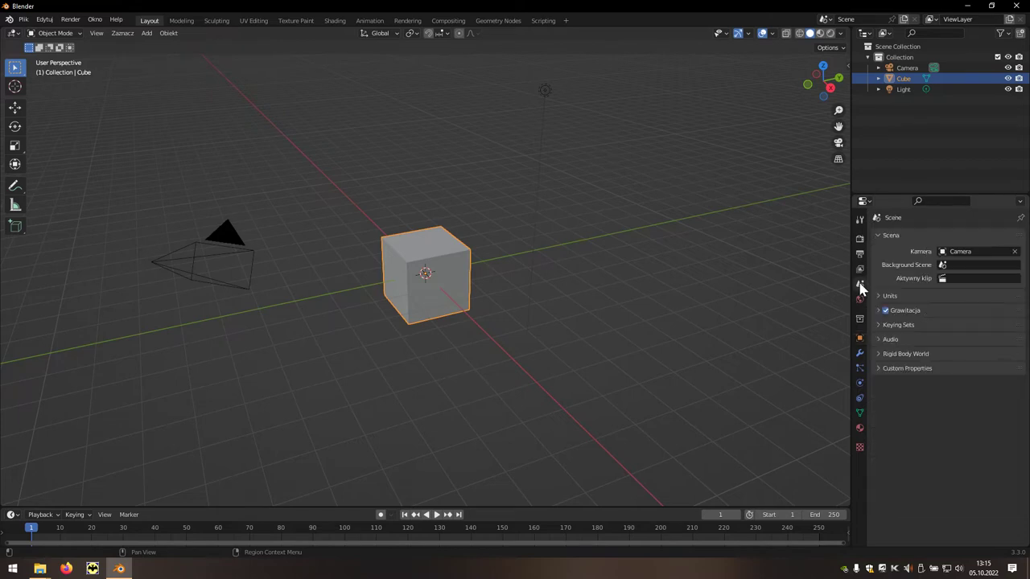
click(908, 297)
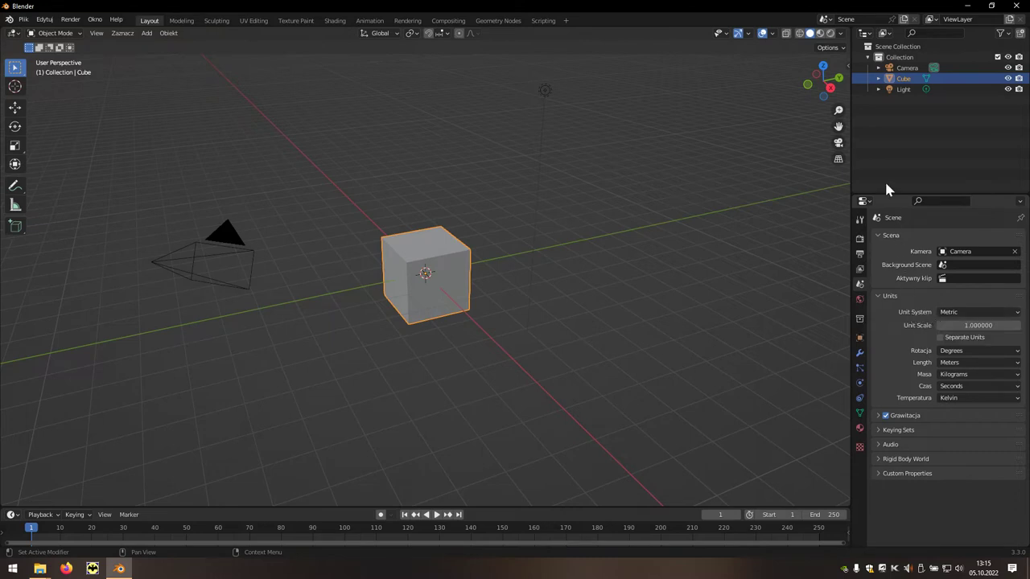
click(845, 67)
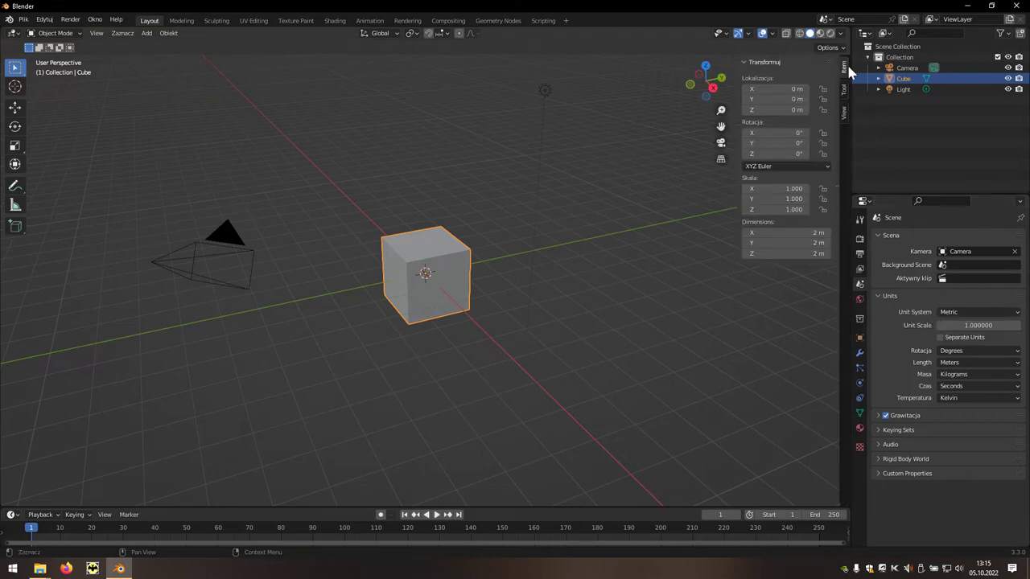
Step: Set the cube's X, Y and Z dimensions to 1 m, giving a 0.500 scale
click(758, 231)
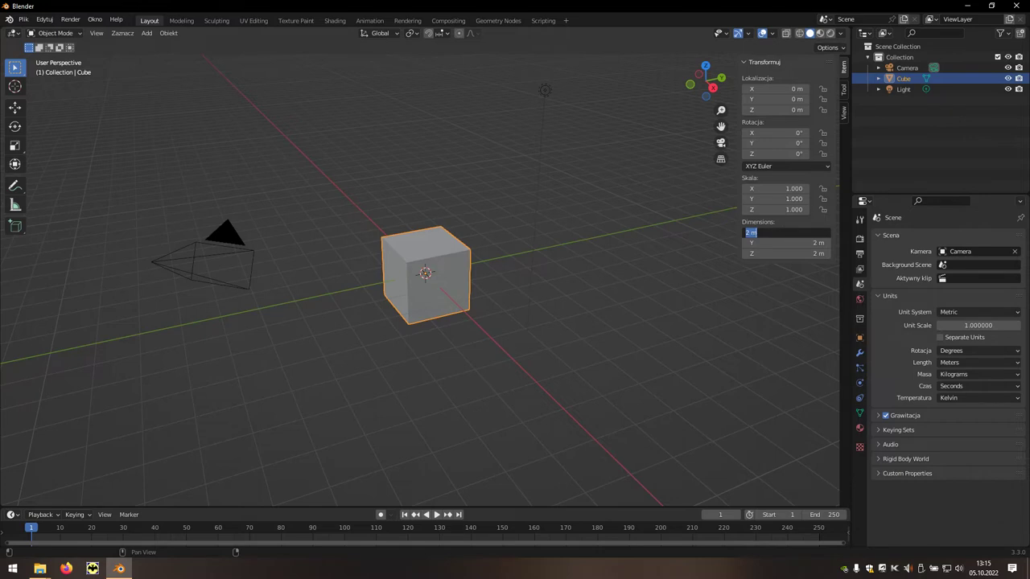
text(1)
key(Tab)
text(1)
key(Tab)
text(1)
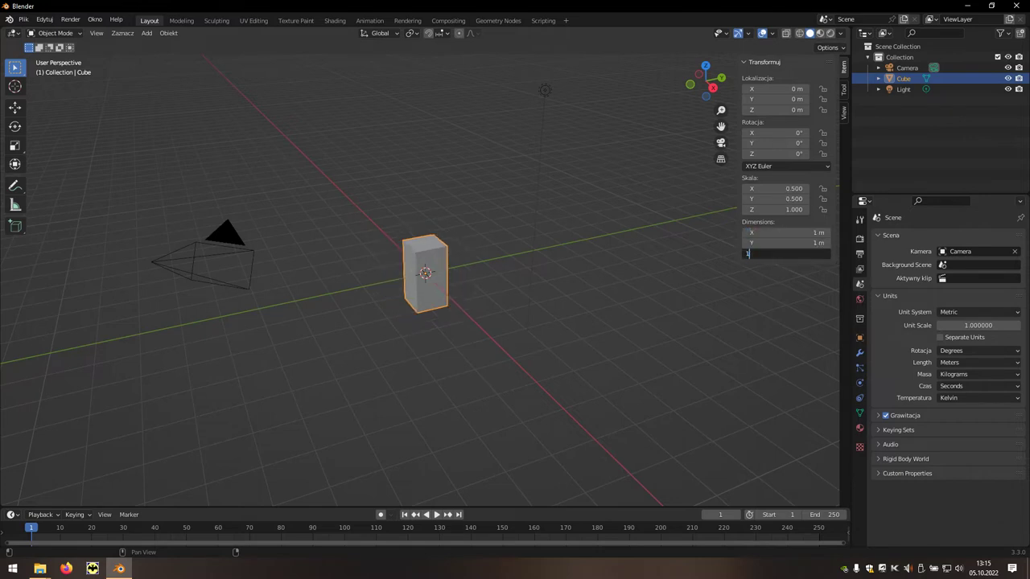
key(Return)
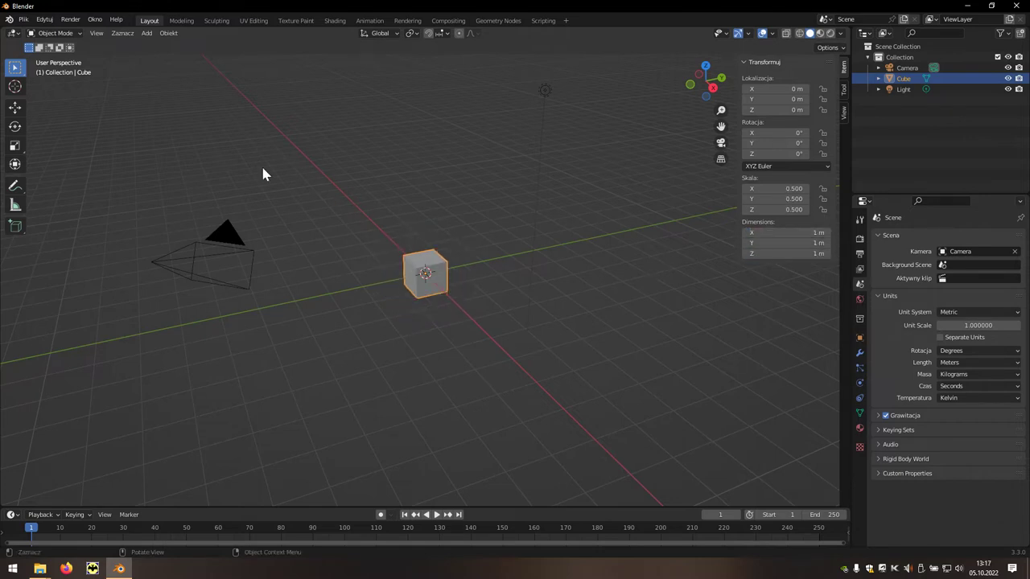
click(78, 22)
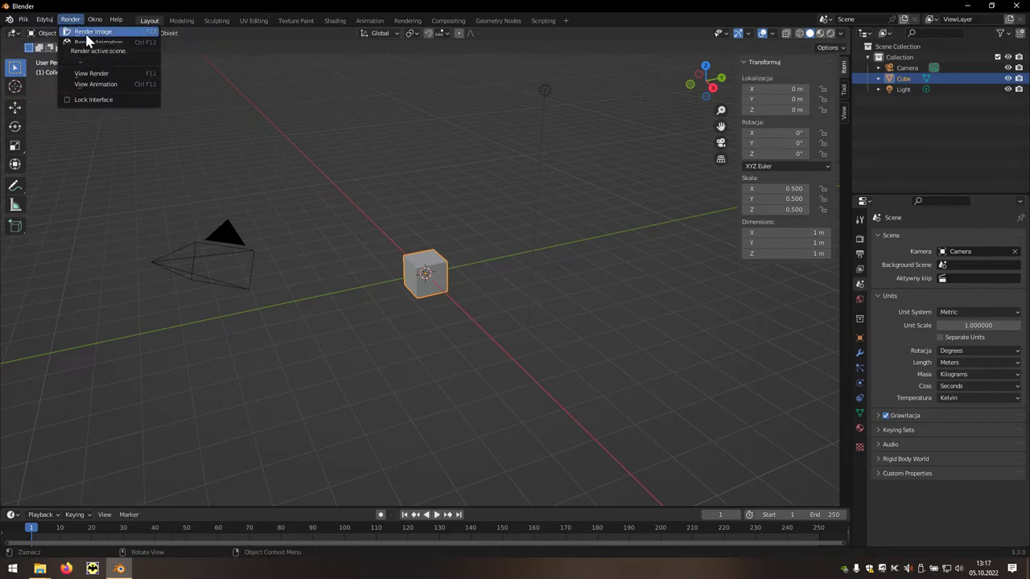
click(115, 34)
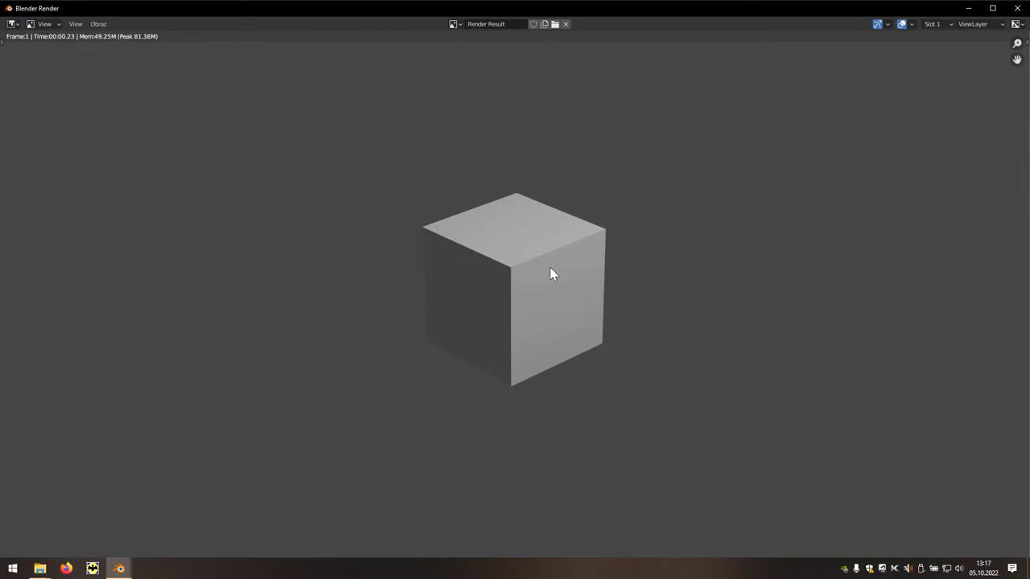
click(1017, 8)
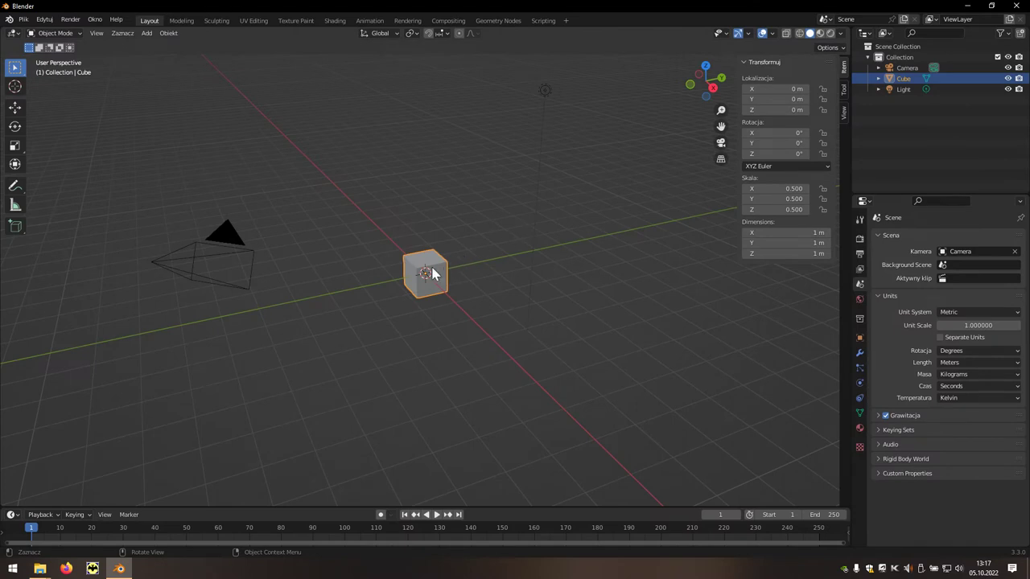
Step: Zoom in on the cube and bring up the interaction mode list
scroll(431, 274, up, 3)
scroll(428, 274, up, 5)
scroll(426, 275, up, 2)
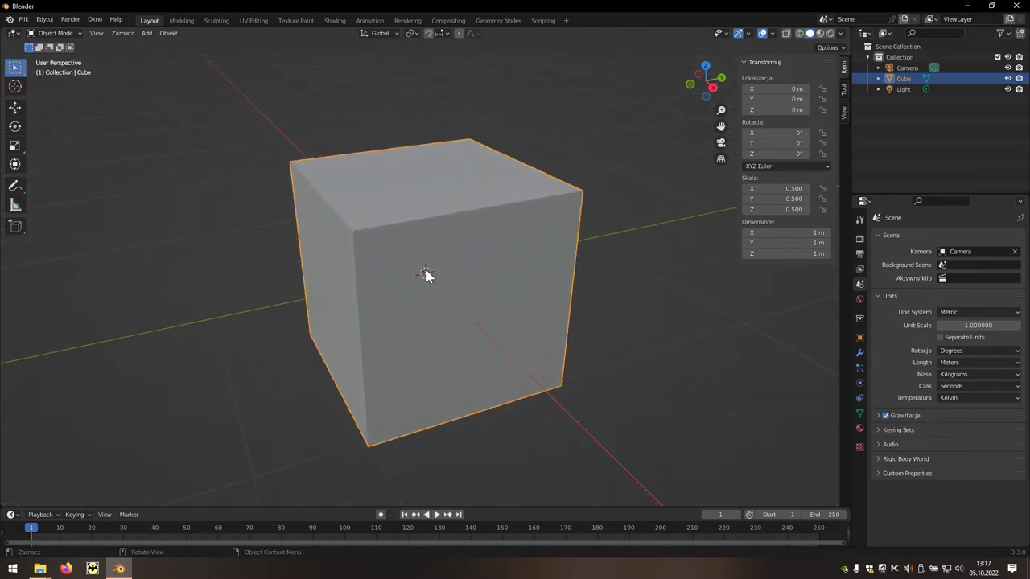
scroll(426, 275, up, 2)
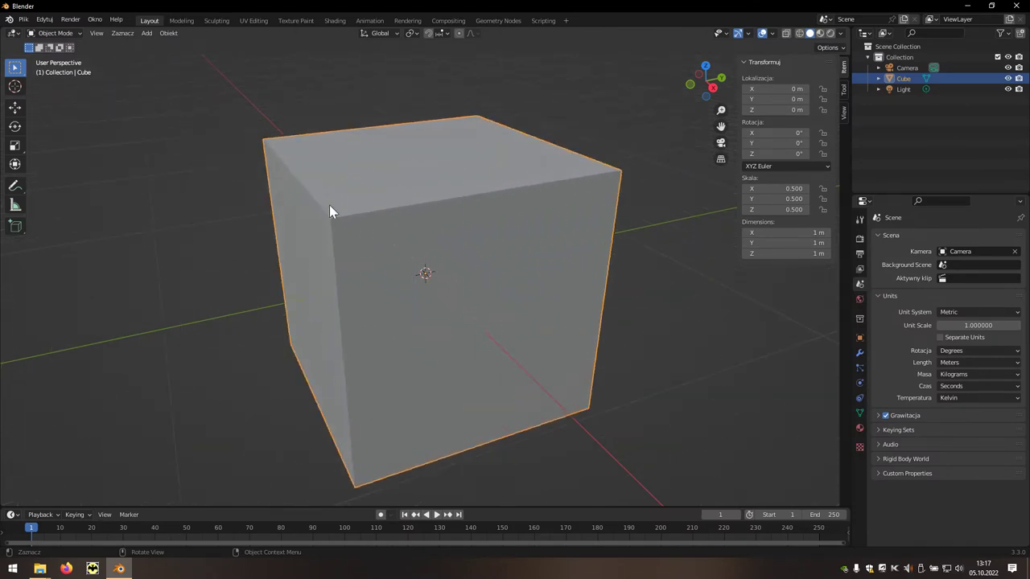
click(77, 32)
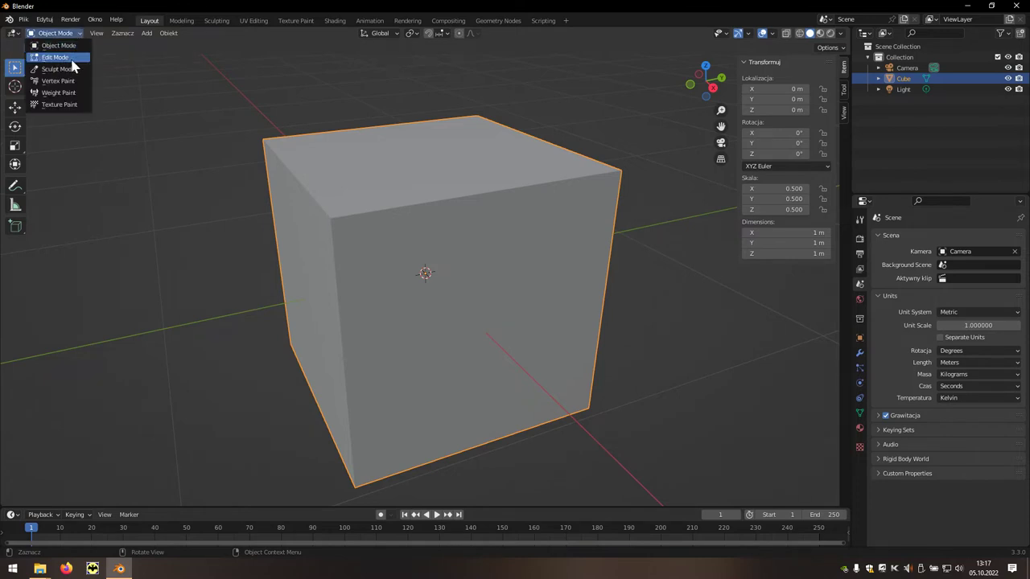
Step: Enter Edit Mode and select the entire cube mesh
click(66, 57)
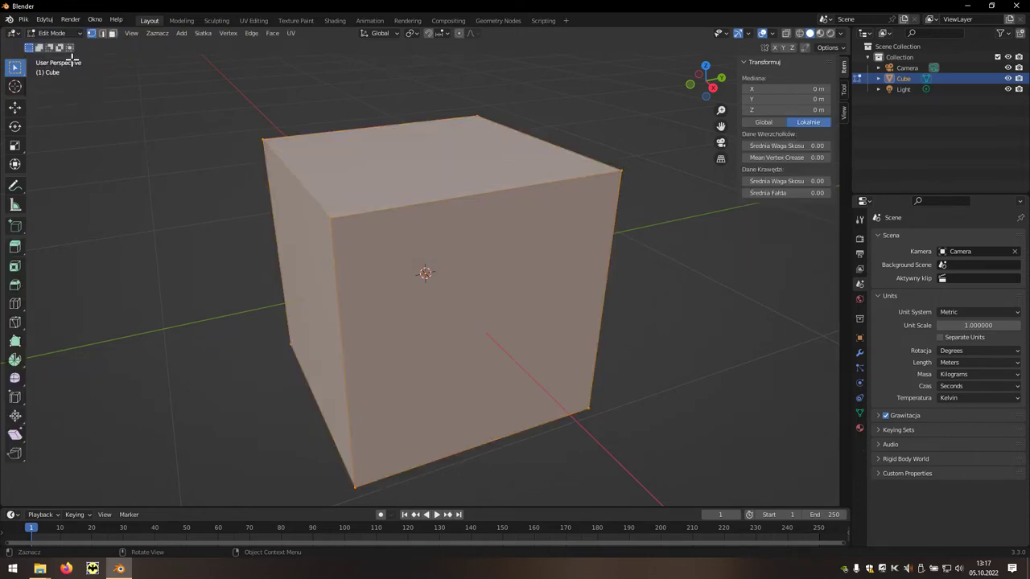
click(222, 205)
key(a)
Step: Bevel all the cube's edges with Shape 1.000 and 2 segments
click(23, 290)
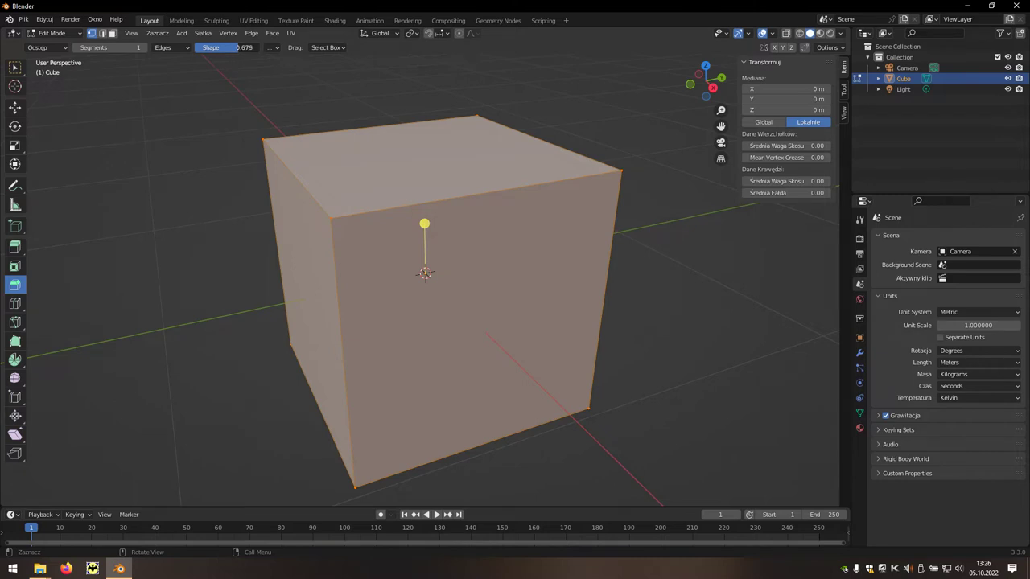
drag(237, 47, 259, 48)
click(144, 48)
drag(423, 223, 424, 219)
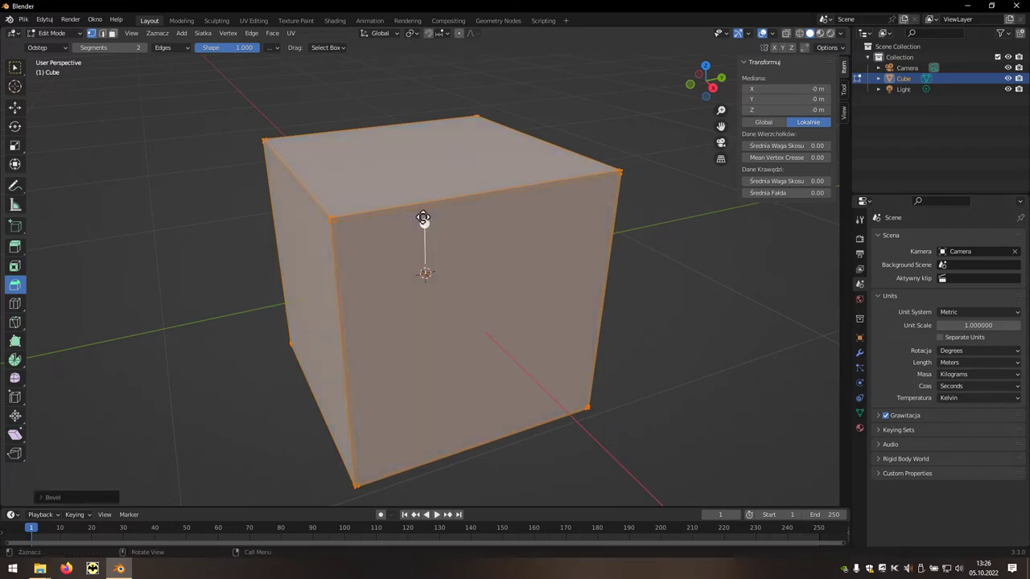
click(79, 34)
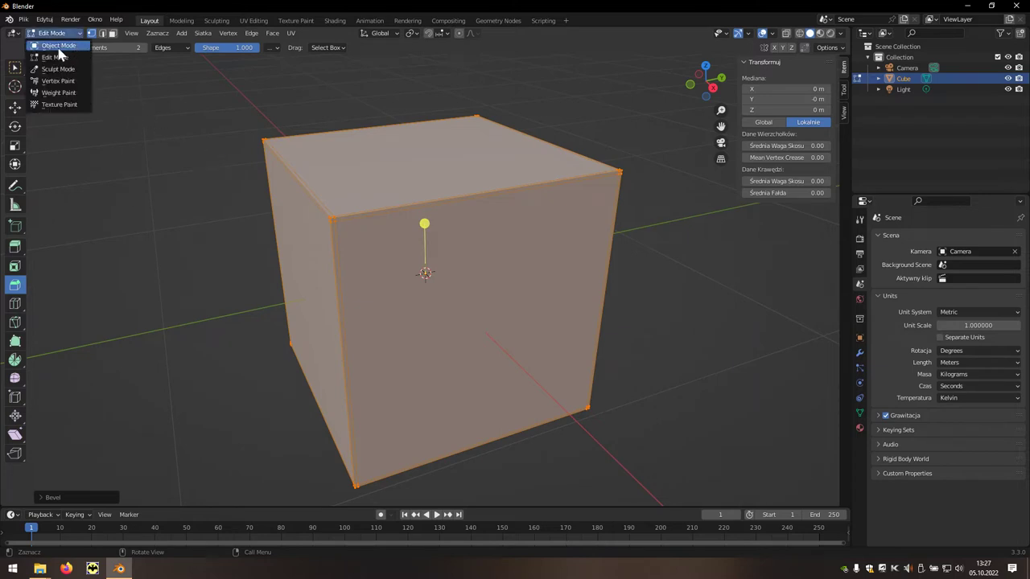
Step: Return to Object Mode and apply Shade Smooth to the bevelled cube
click(53, 46)
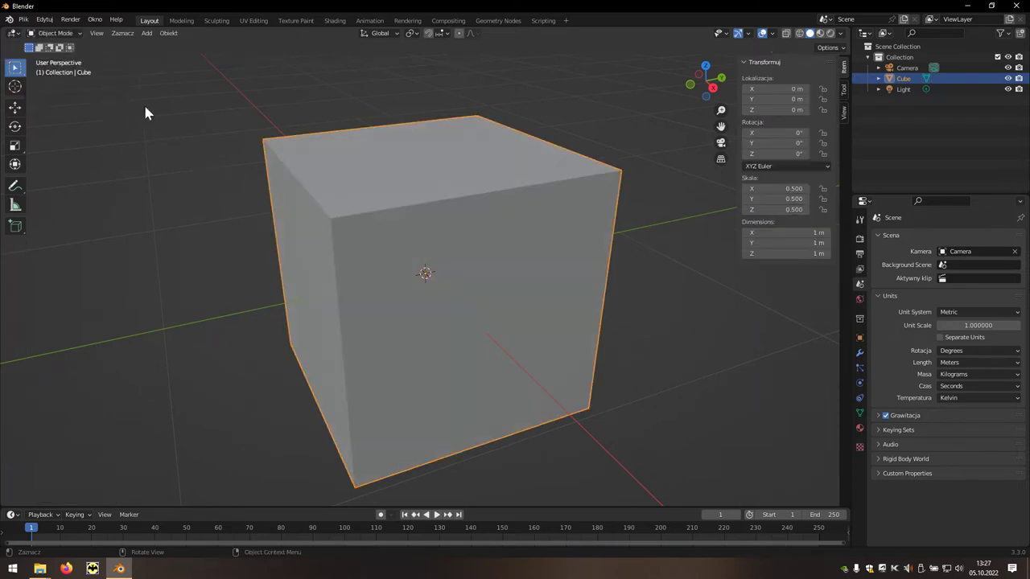
right_click(378, 259)
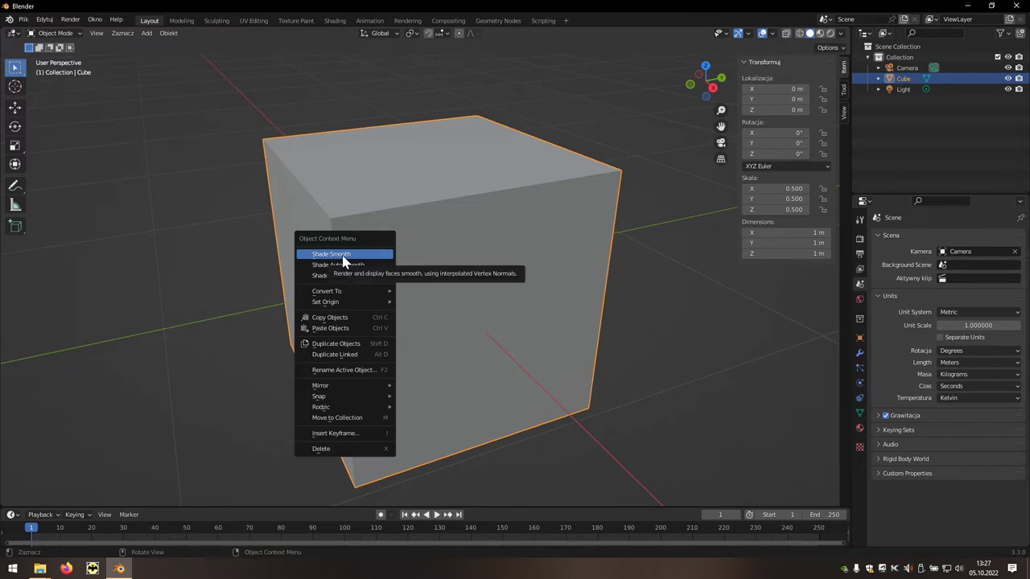
click(342, 256)
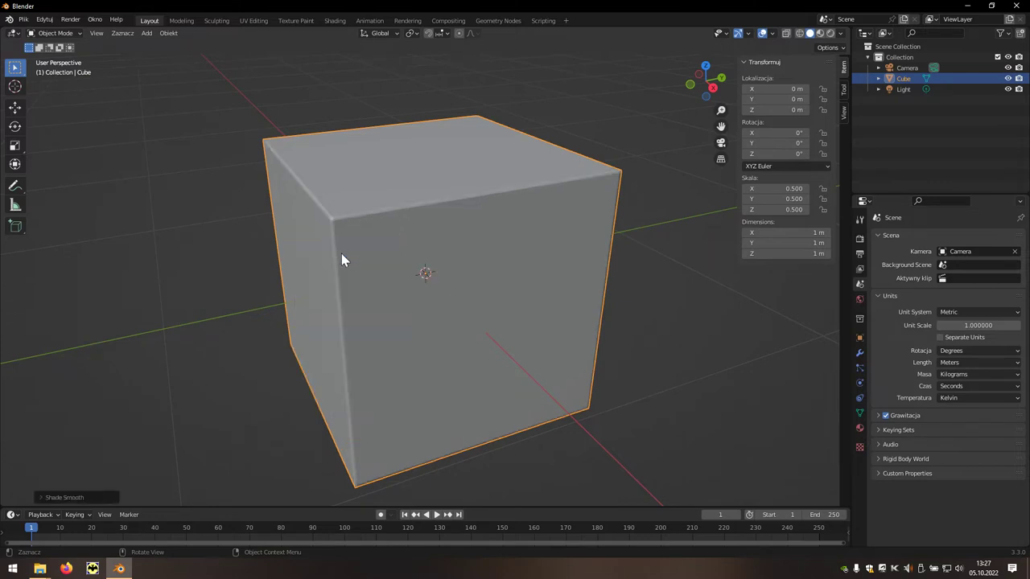
click(73, 20)
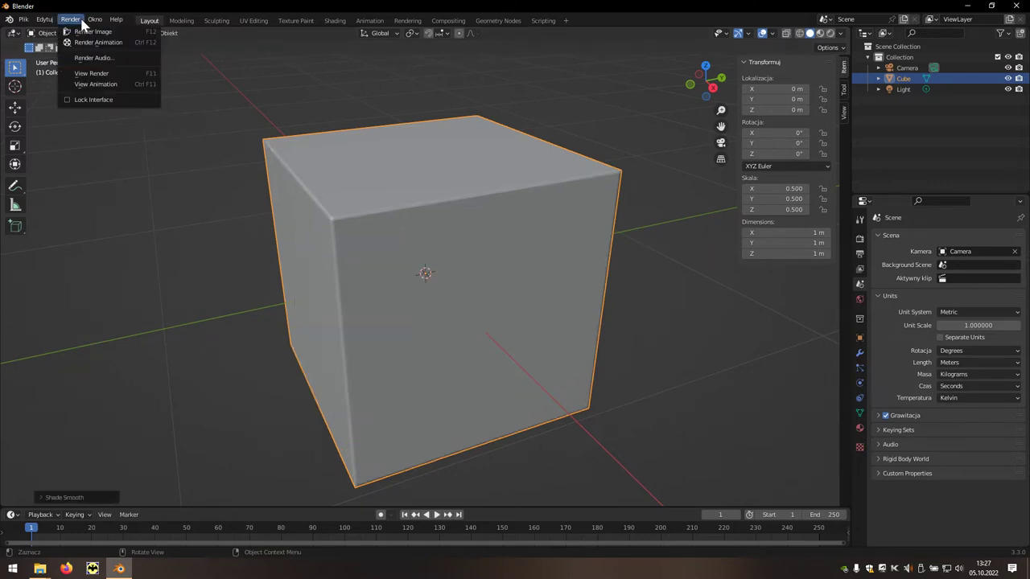
Step: Render a test image of the smooth bevelled cube, then close the render window
click(116, 36)
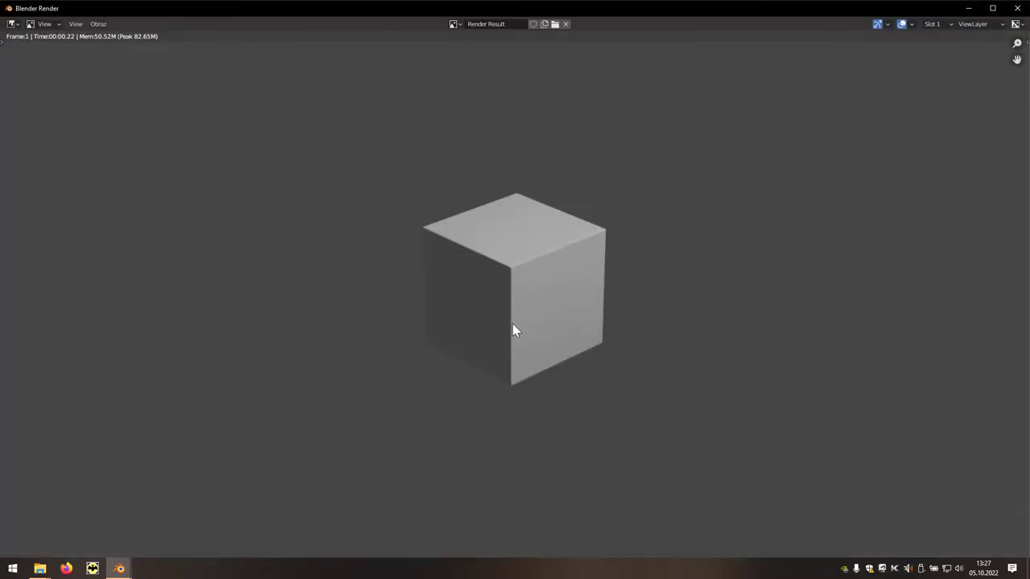
click(1016, 7)
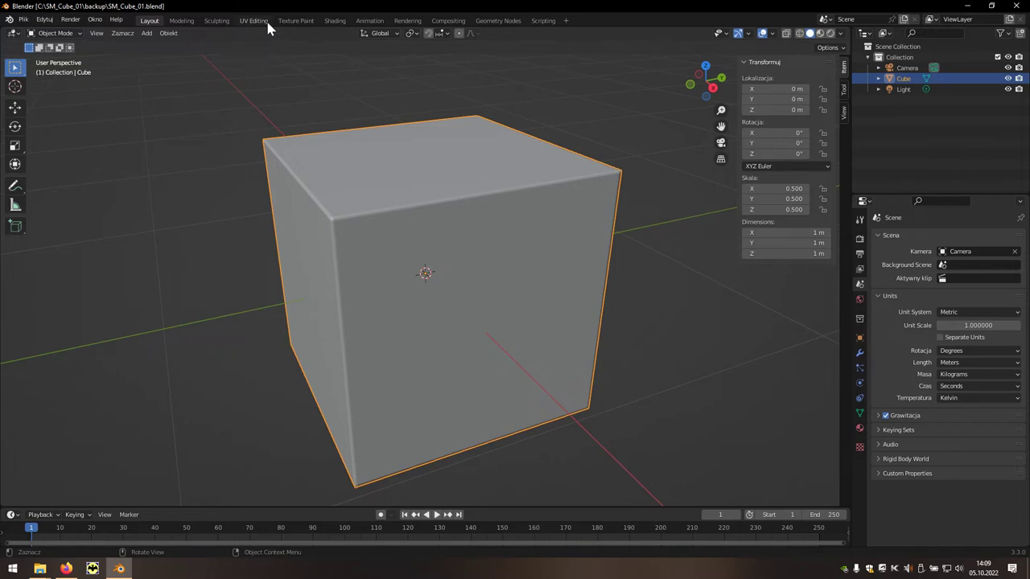
Step: Switch to the UV Editing workspace, zoom the UV editor, and enable Face select mode
click(251, 20)
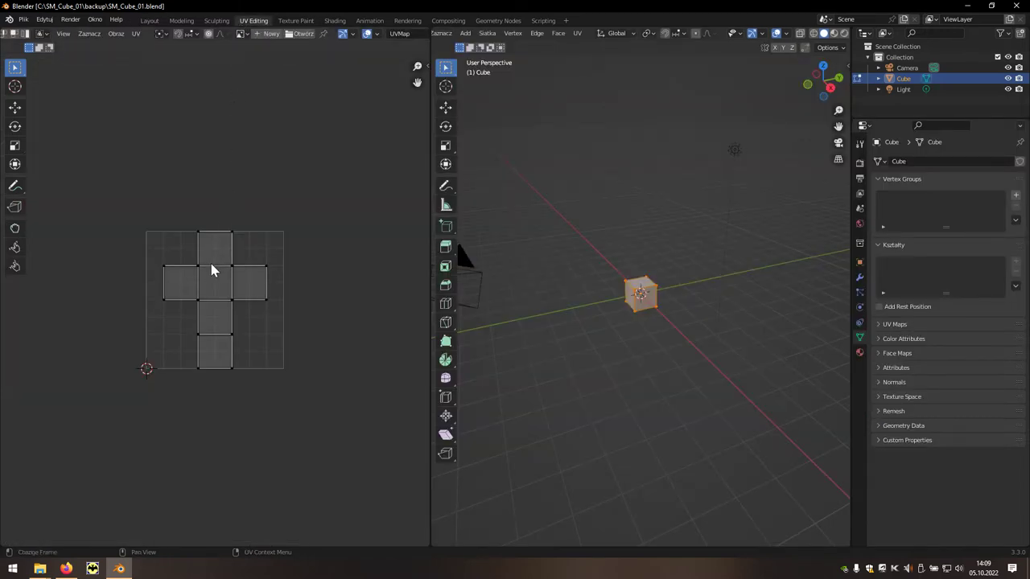
scroll(213, 278, up, 3)
scroll(214, 278, up, 1)
scroll(214, 274, up, 1)
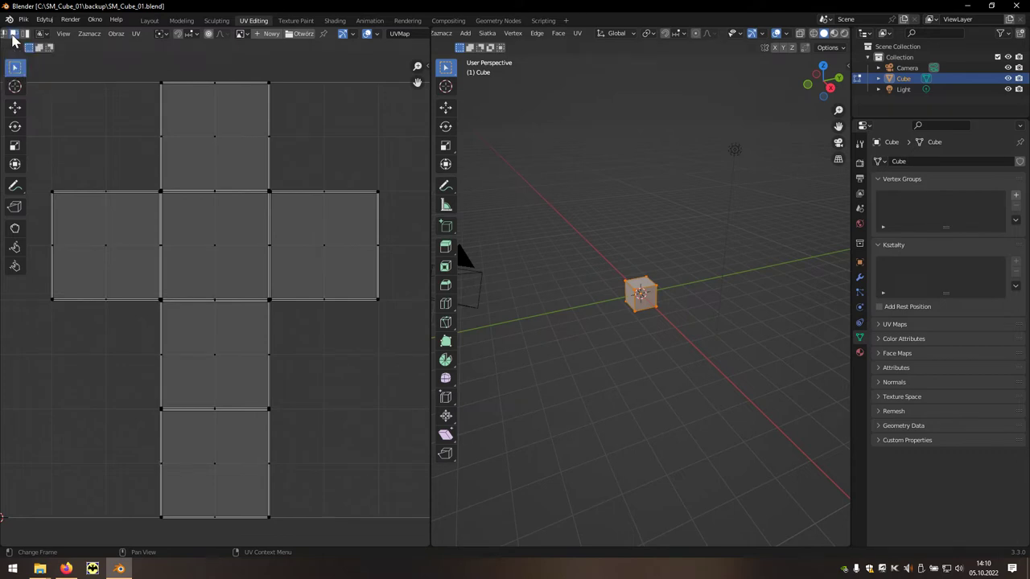
click(12, 34)
Step: Box-select one whole face of the cube's cross-shaped UV layout
scroll(299, 239, up, 3)
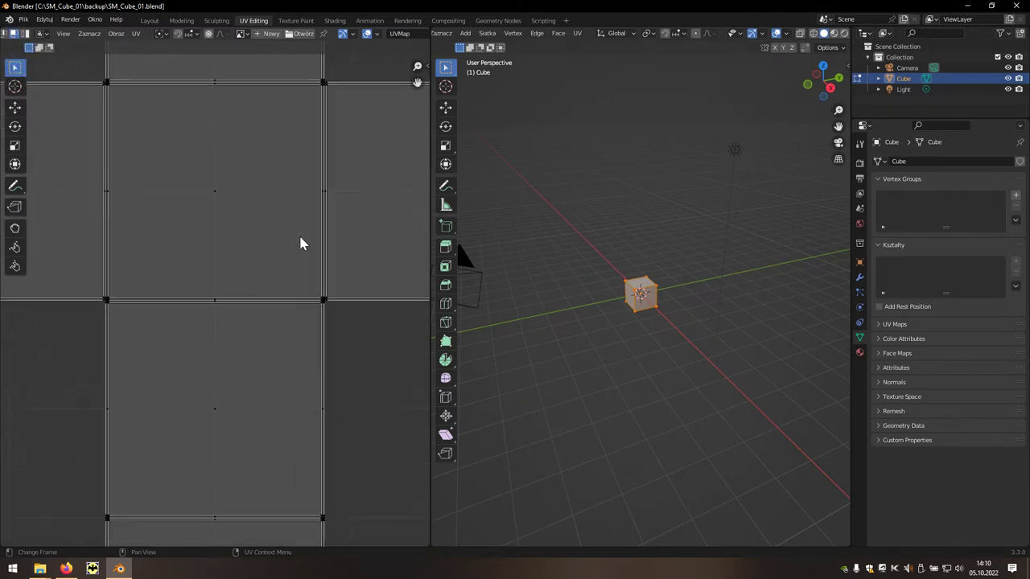
mouse_move(357, 218)
middle_down()
mouse_move(298, 247)
mouse_move(259, 241)
middle_up()
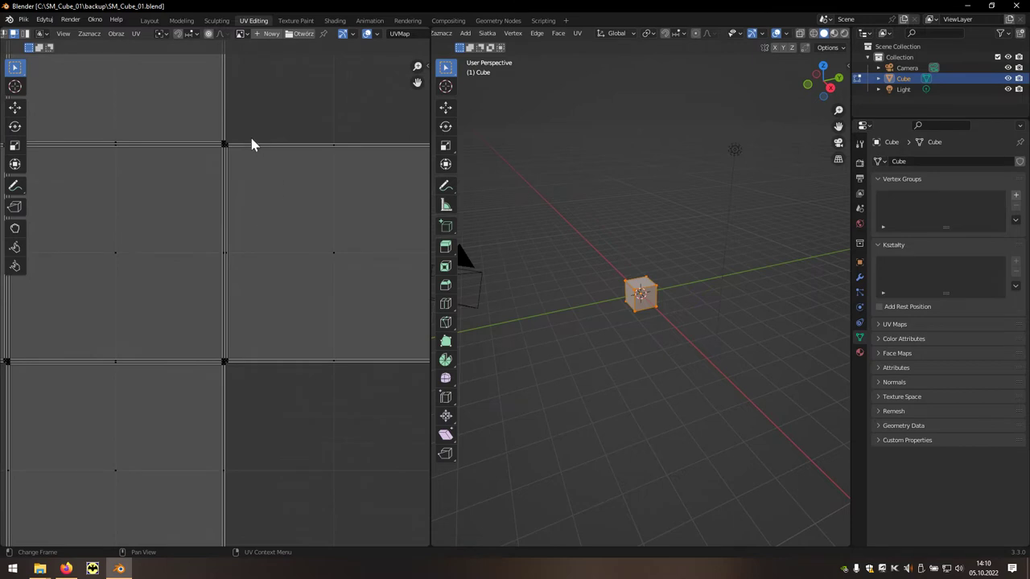
scroll(249, 144, up, 1)
scroll(244, 120, up, 1)
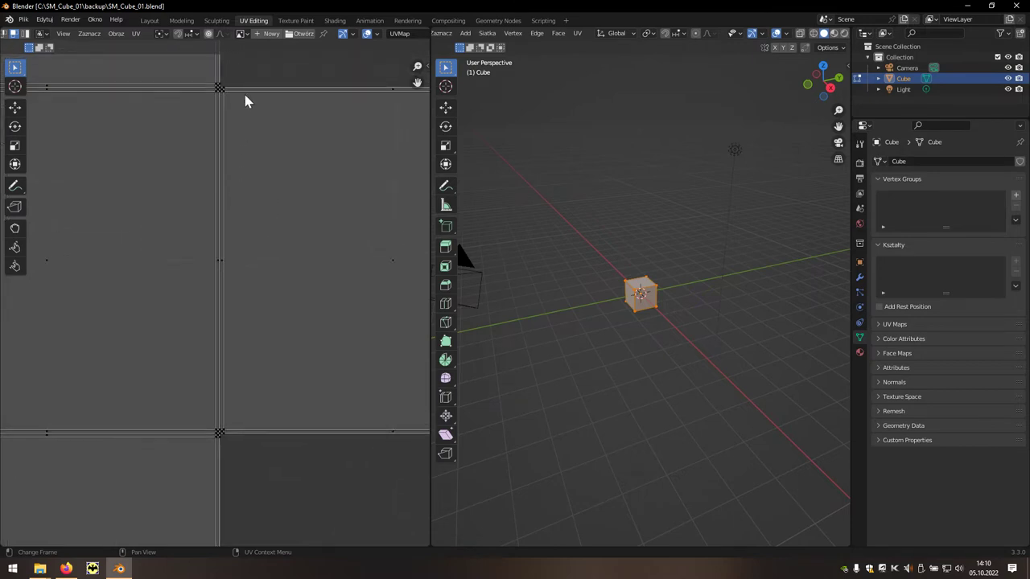
drag(248, 74, 223, 440)
middle_drag(348, 416, 187, 418)
drag(192, 81, 417, 485)
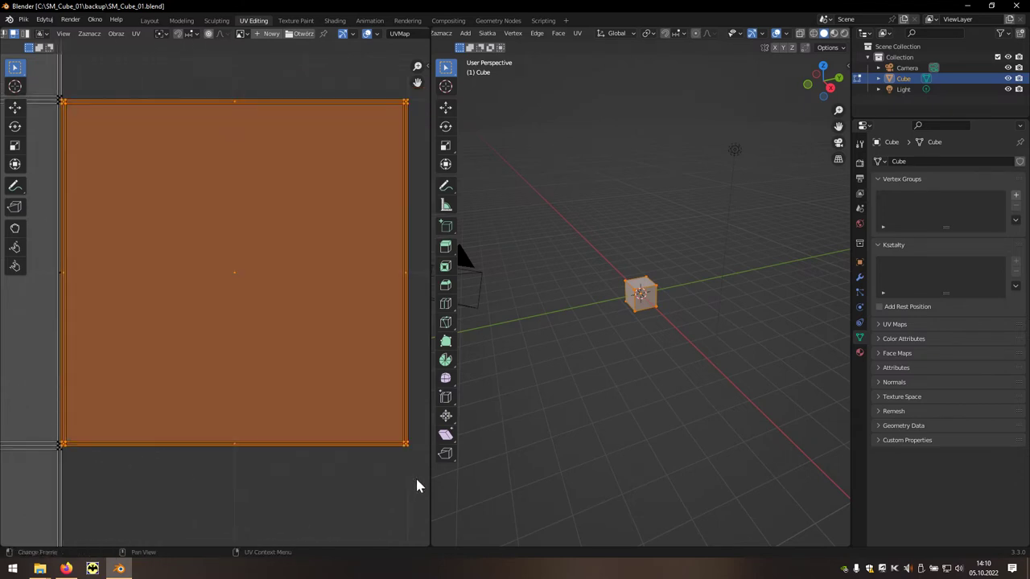
Step: Split the selected UV face off and nudge the island slightly right with Move
right_click(183, 175)
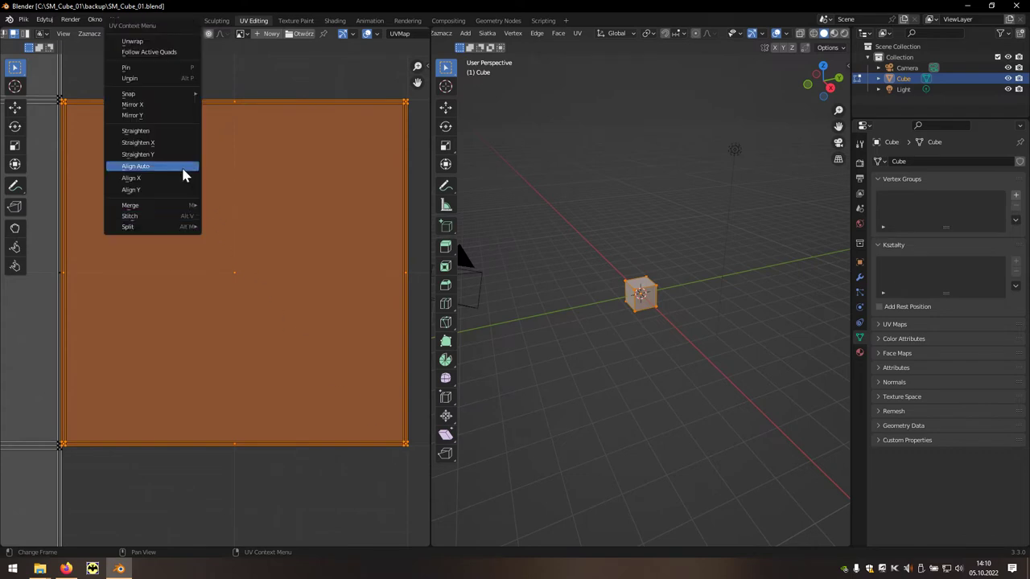
mouse_move(153, 226)
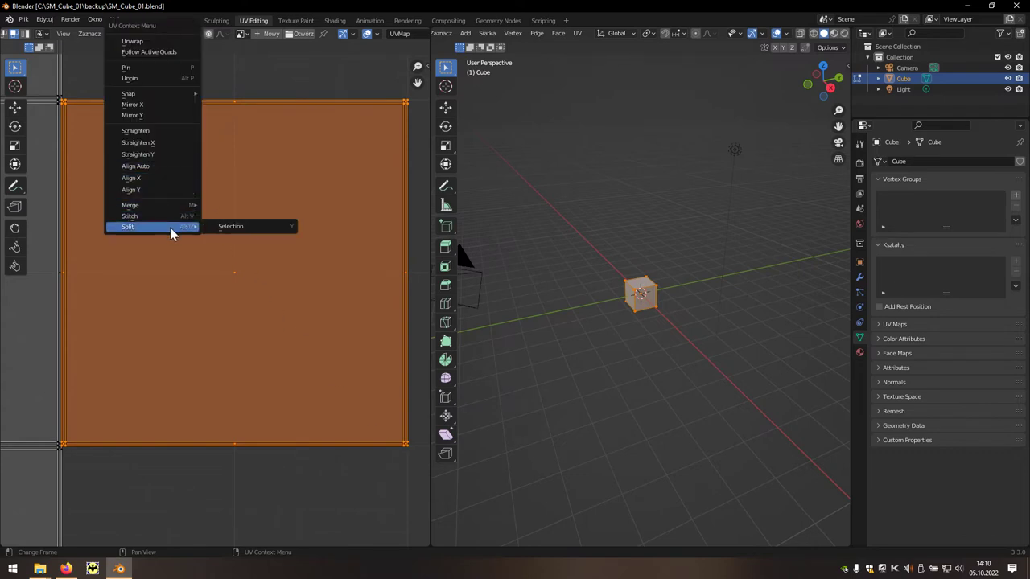
click(243, 237)
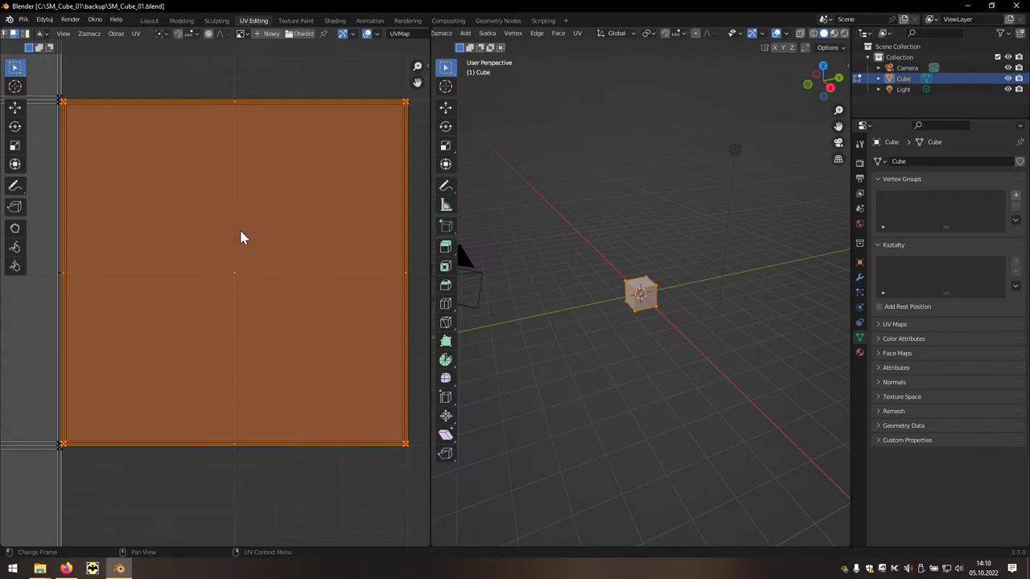
click(16, 108)
drag(241, 272, 282, 272)
Step: Box-select a single square face of the UV unwrap
scroll(283, 271, down, 3)
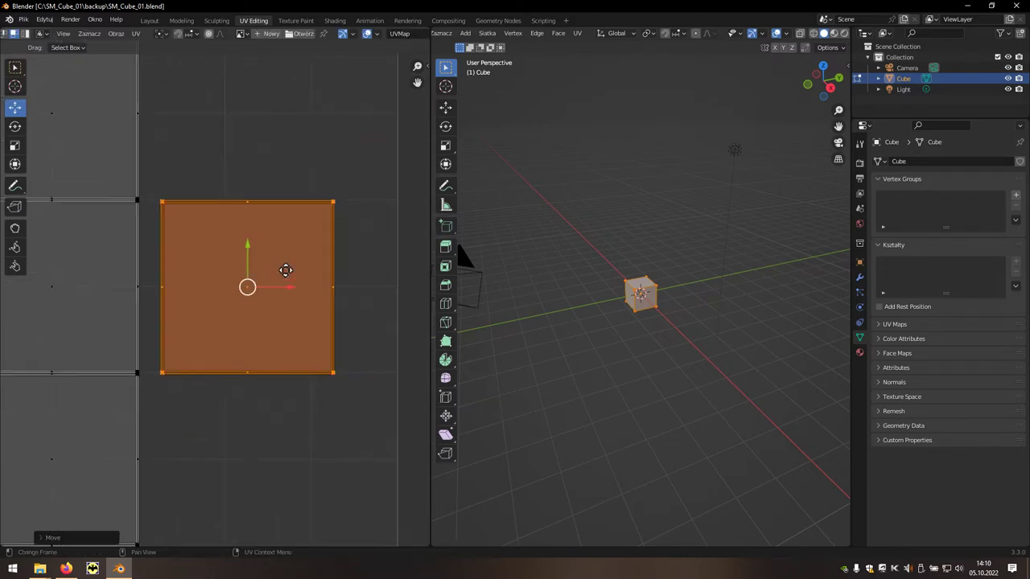
middle_drag(186, 271, 390, 279)
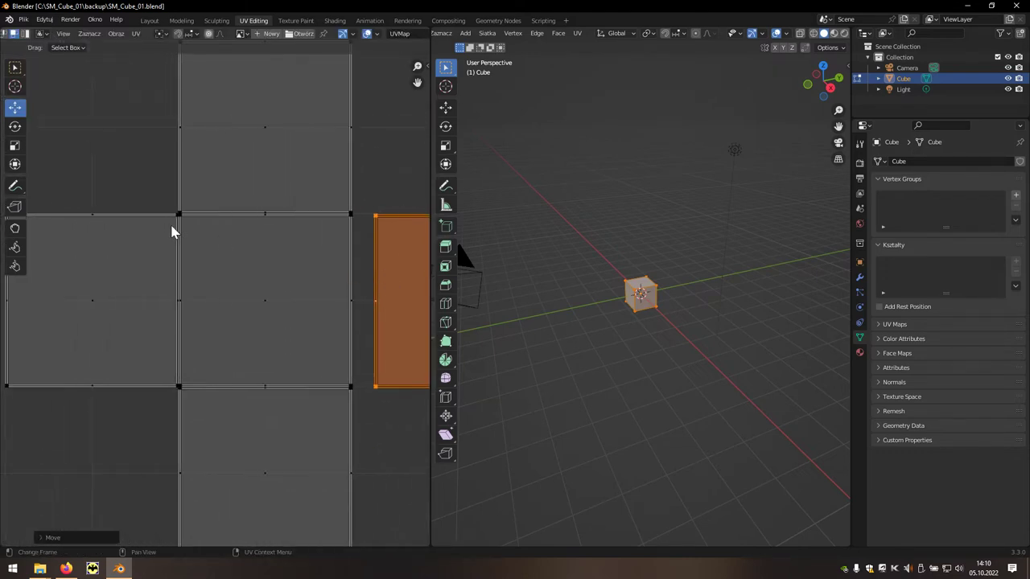
scroll(148, 219, up, 4)
middle_drag(148, 220, 248, 215)
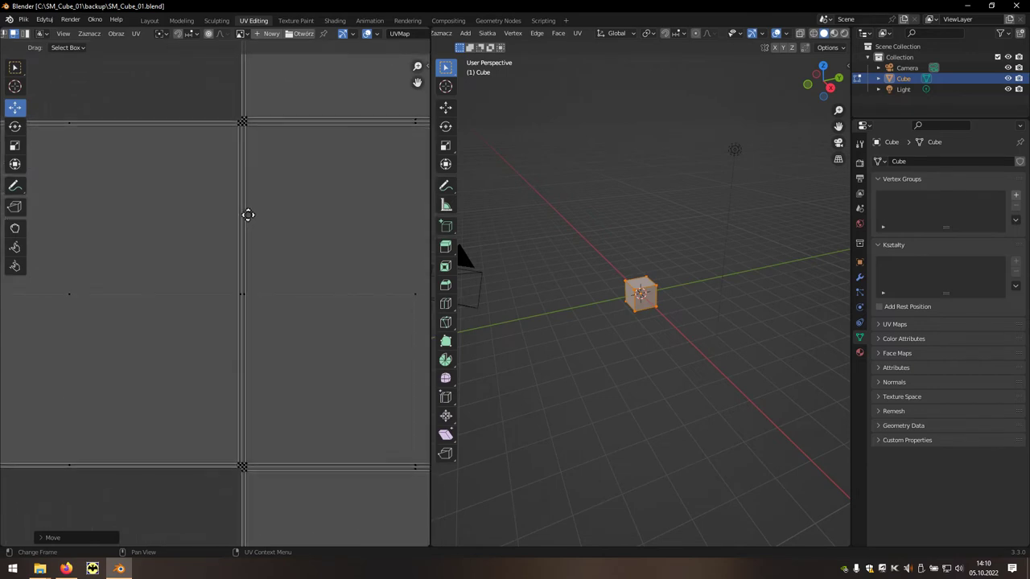
drag(226, 109, 240, 470)
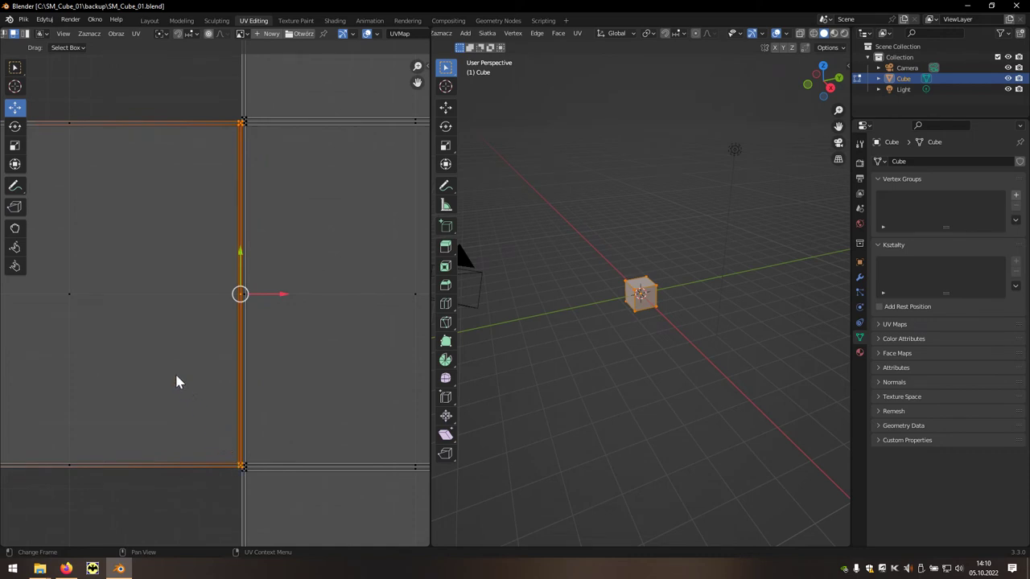
middle_drag(170, 361, 317, 352)
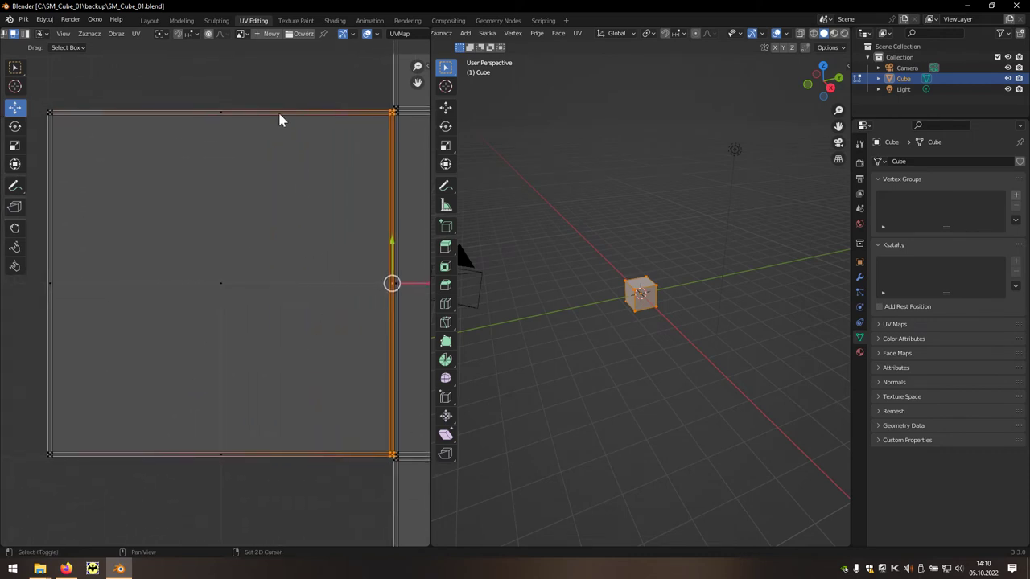
drag(270, 90, 33, 503)
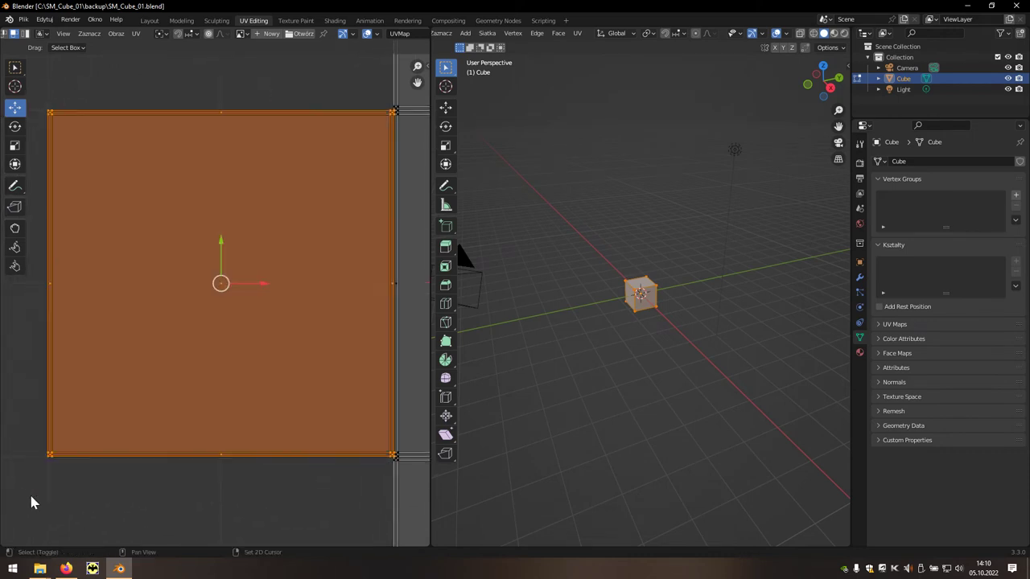
Step: Split the selected square face into its own island and shift it slightly left
right_click(172, 242)
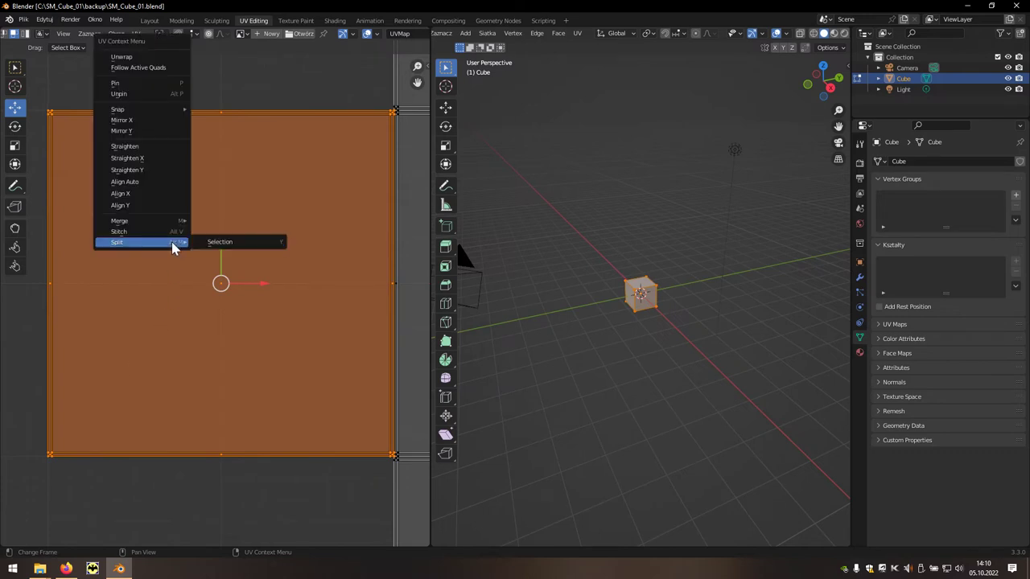
click(222, 244)
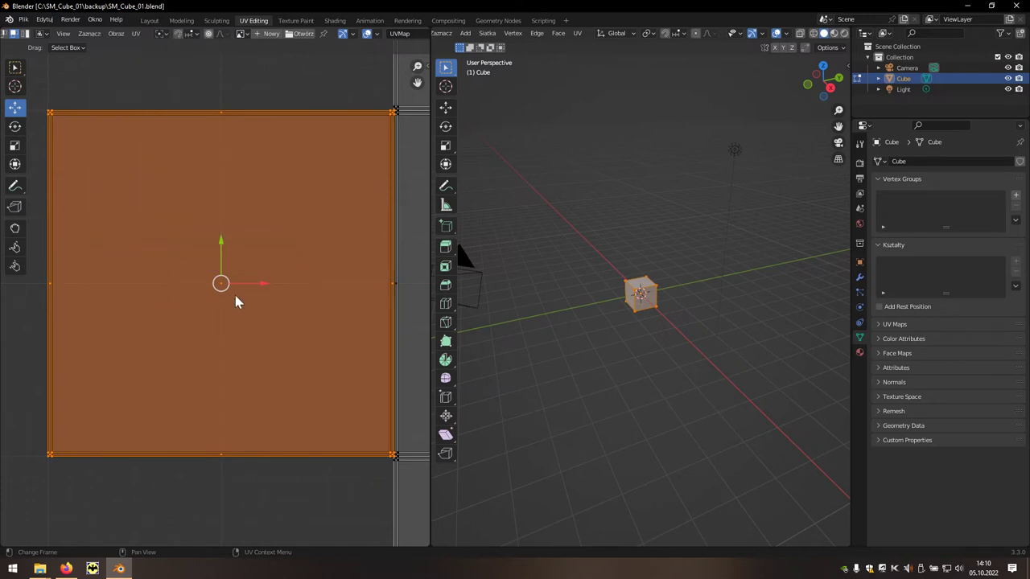
drag(220, 284, 184, 278)
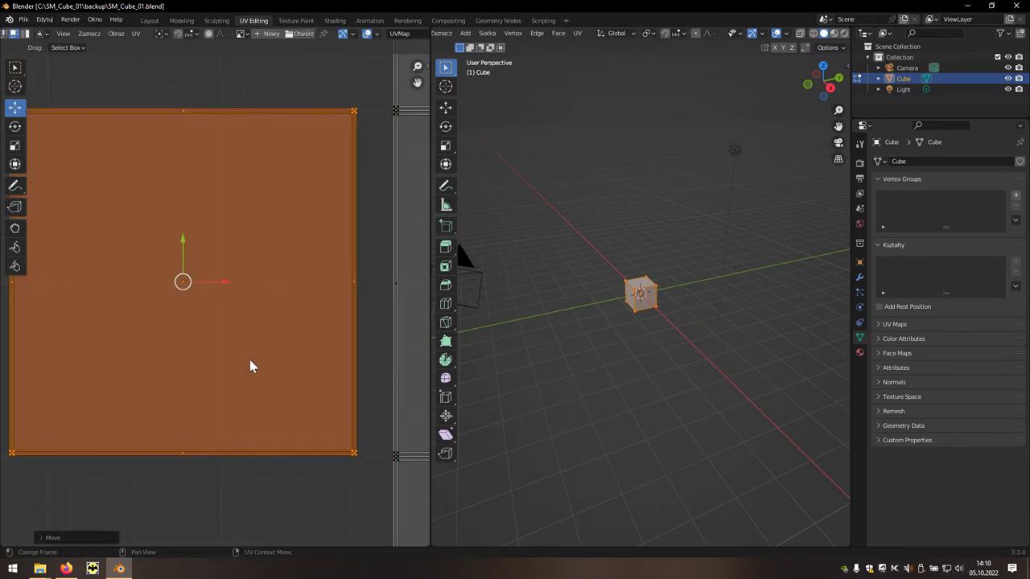
Step: Box-select the right edge of the split-off UV face
scroll(252, 364, down, 3)
scroll(250, 366, down, 1)
middle_drag(253, 363, 154, 310)
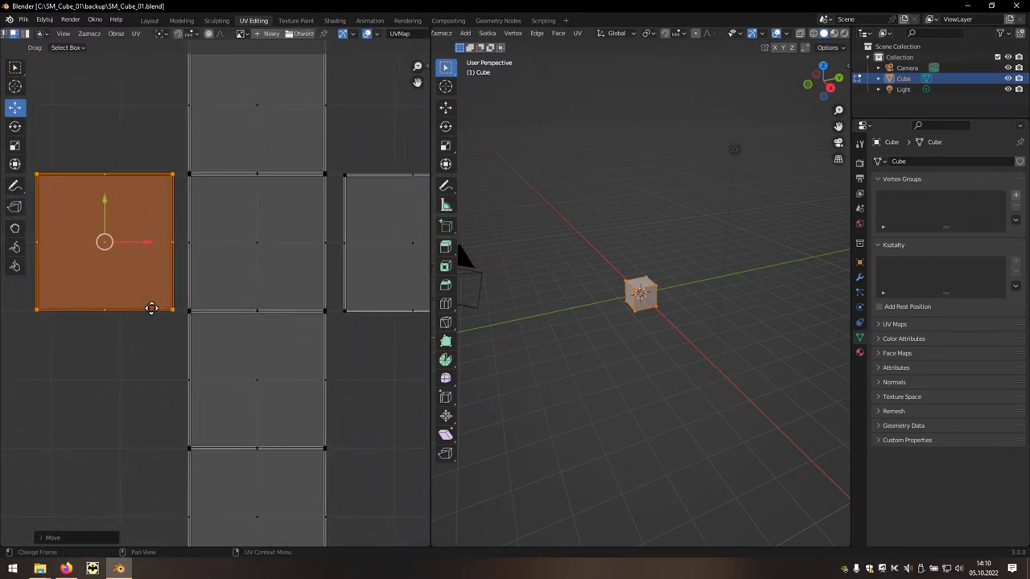
middle_drag(345, 478, 292, 299)
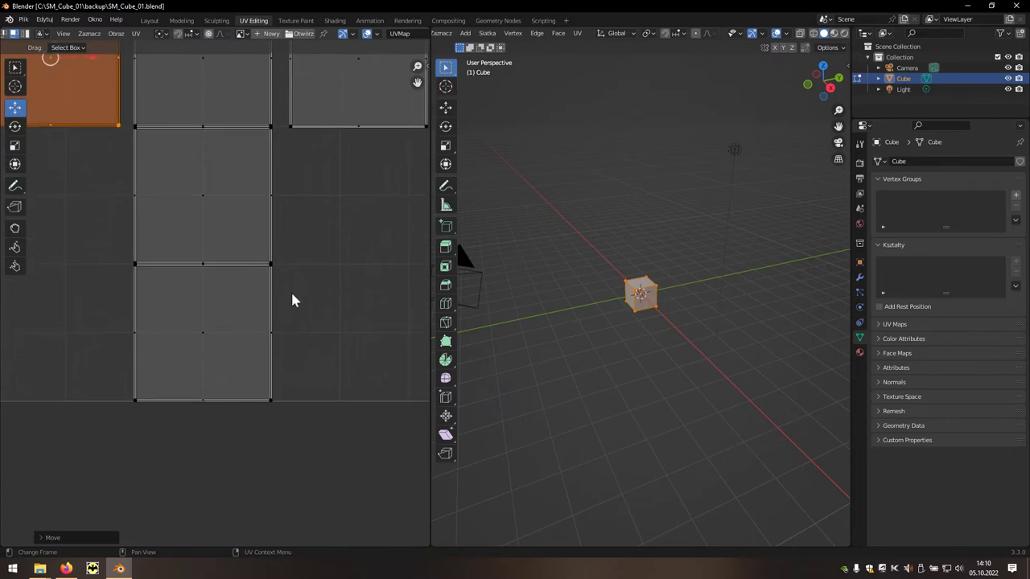
scroll(287, 284, up, 2)
scroll(287, 284, up, 1)
scroll(287, 284, up, 1)
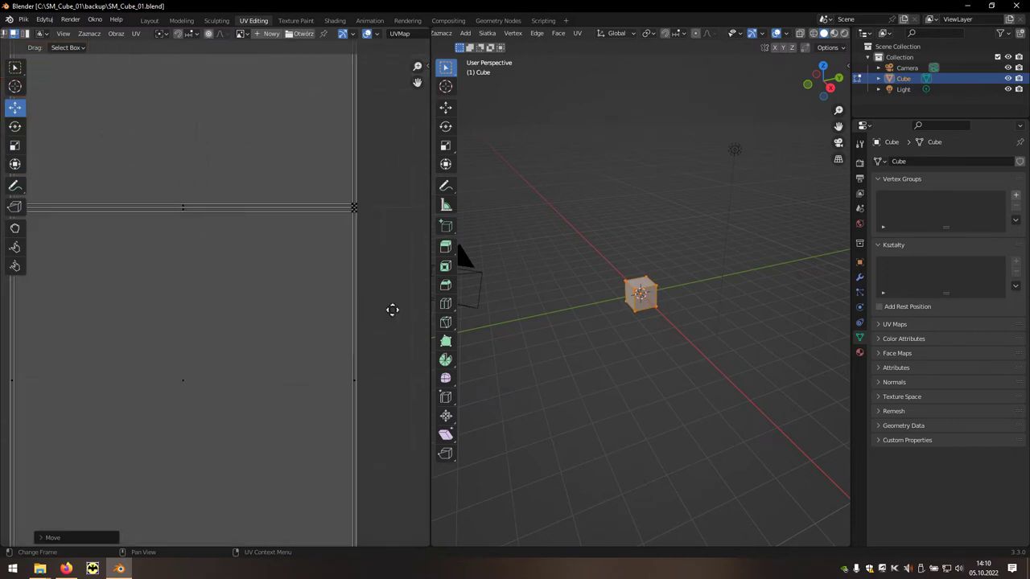
middle_drag(392, 308, 356, 231)
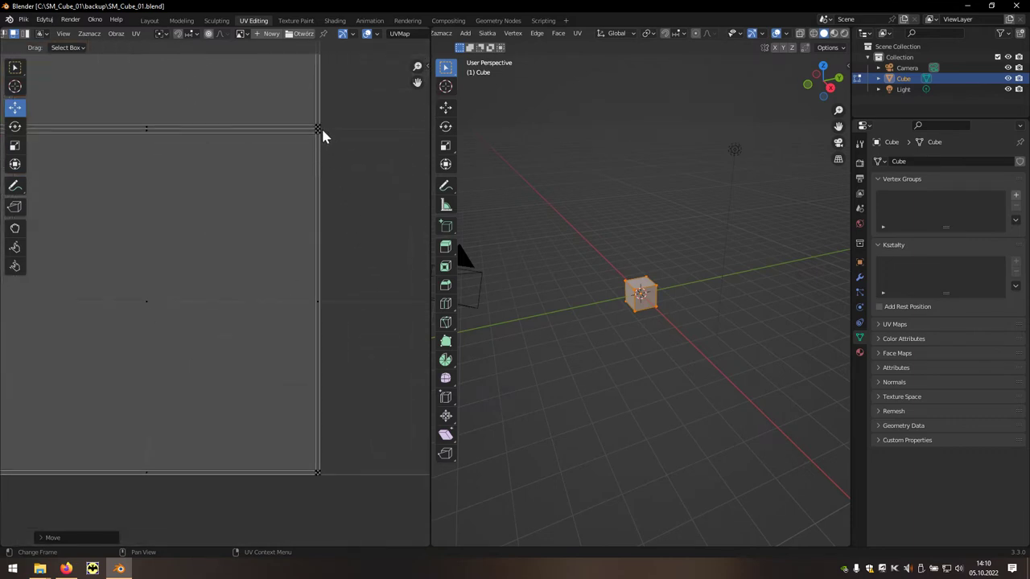
drag(321, 126, 317, 473)
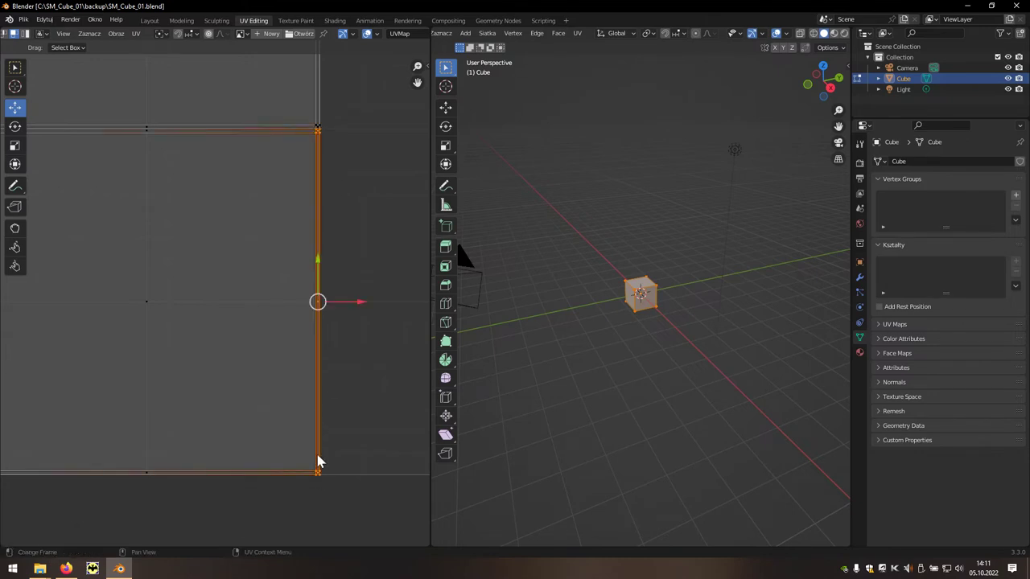
right_click(319, 404)
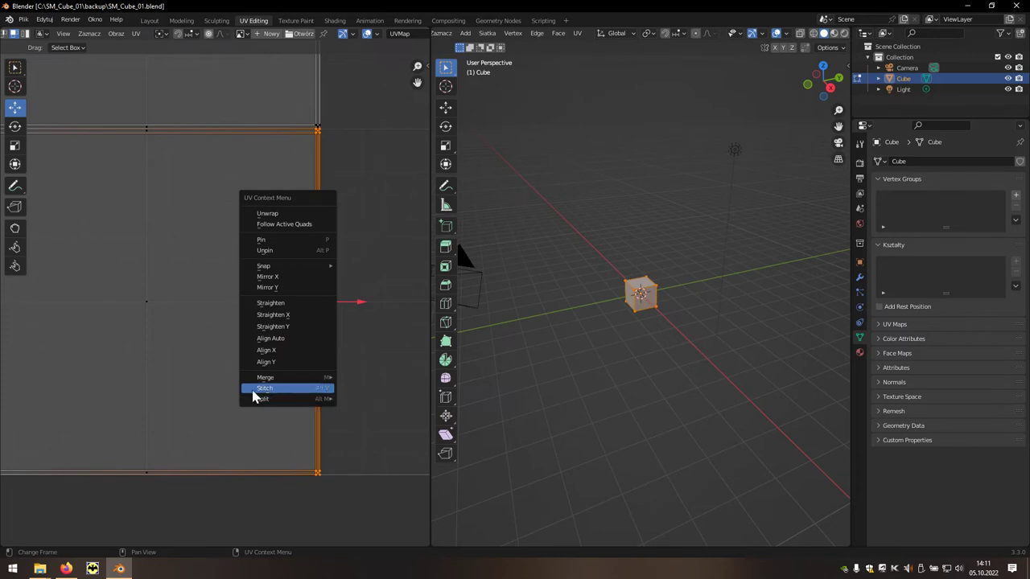
Step: Stitch the selected edge to its neighbouring UV face
click(275, 391)
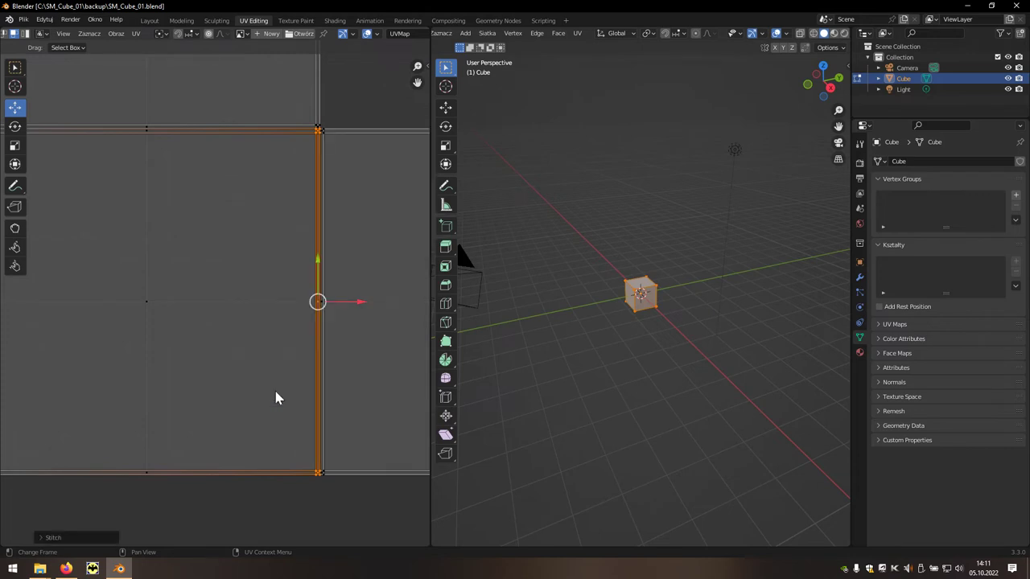
scroll(275, 379, down, 2)
scroll(274, 374, down, 2)
scroll(274, 372, down, 1)
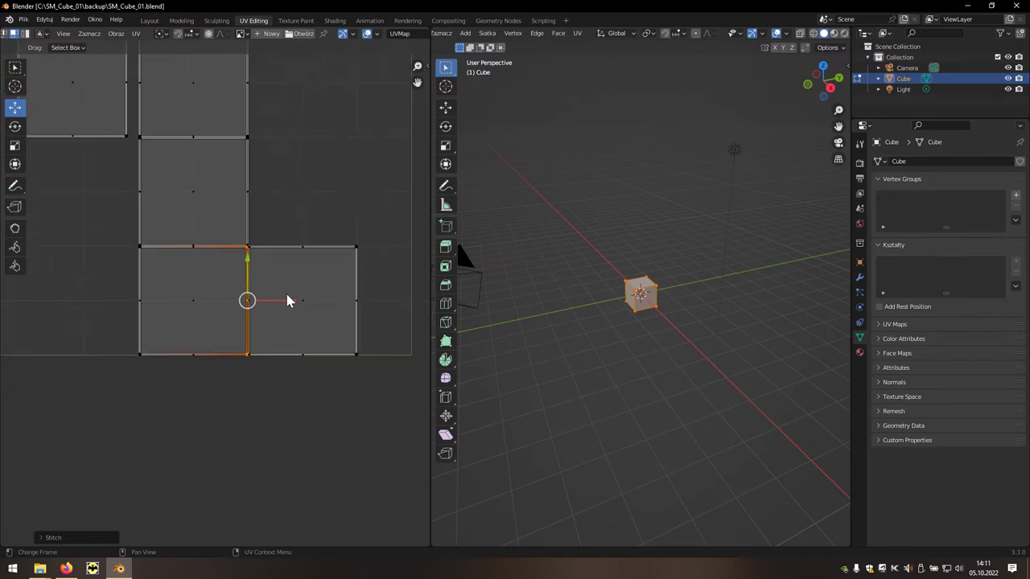
middle_drag(290, 231, 306, 328)
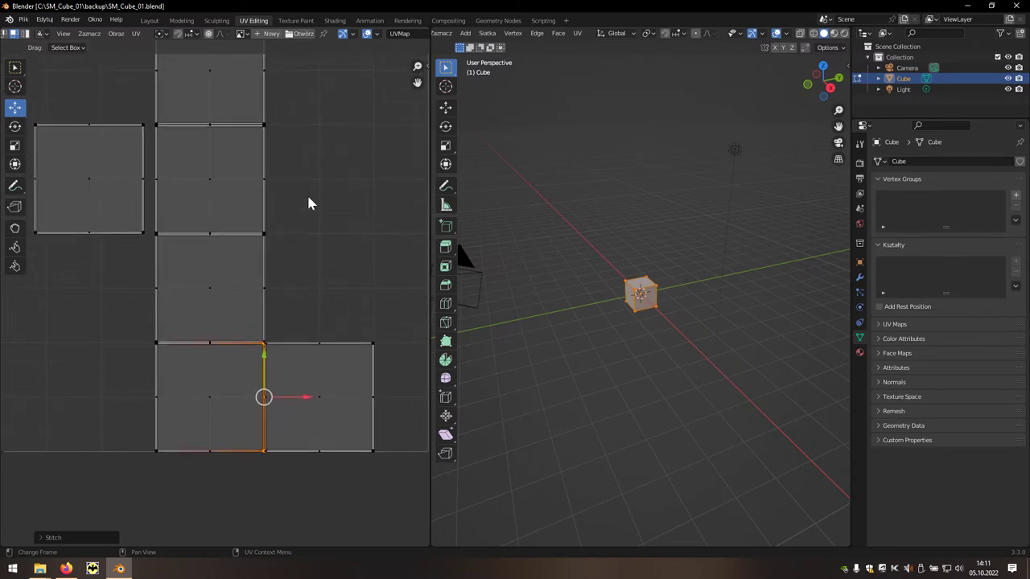
mouse_move(133, 363)
middle_down()
mouse_move(169, 319)
mouse_move(244, 274)
middle_up()
scroll(245, 269, up, 3)
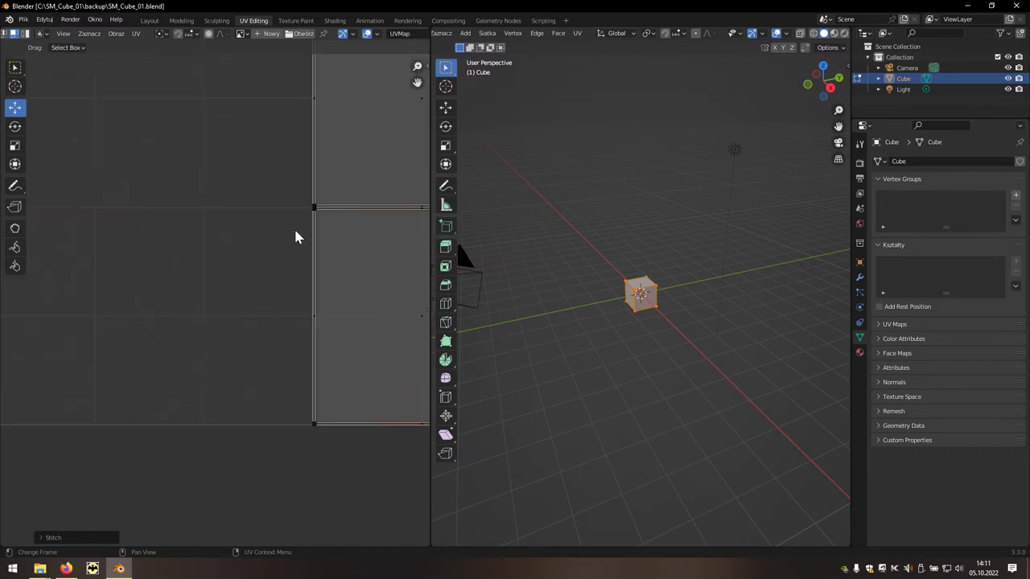
scroll(303, 213, up, 1)
Step: Stitch the other side face's edge onto the layout, then clear the selection
drag(333, 184, 340, 457)
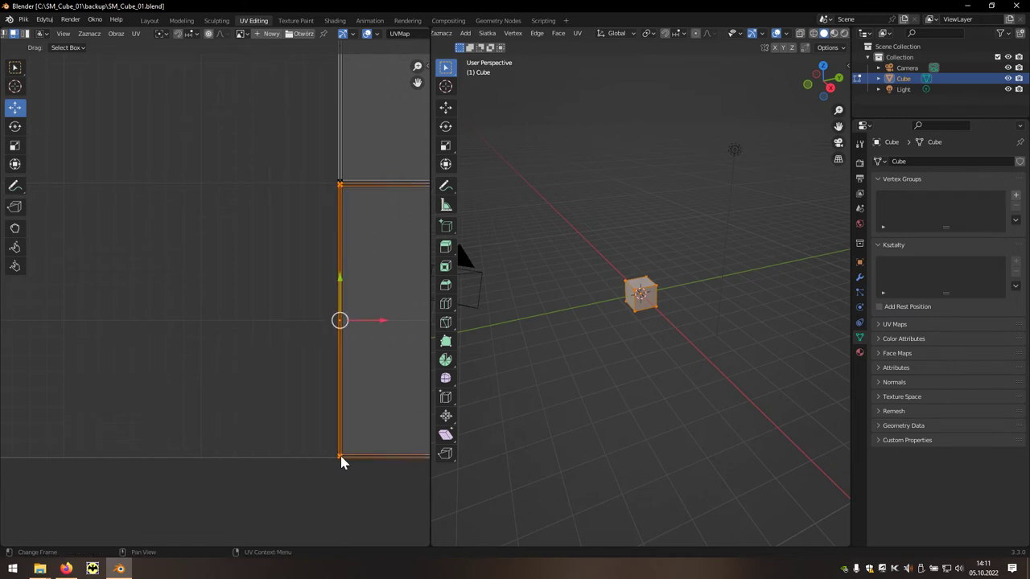
right_click(340, 352)
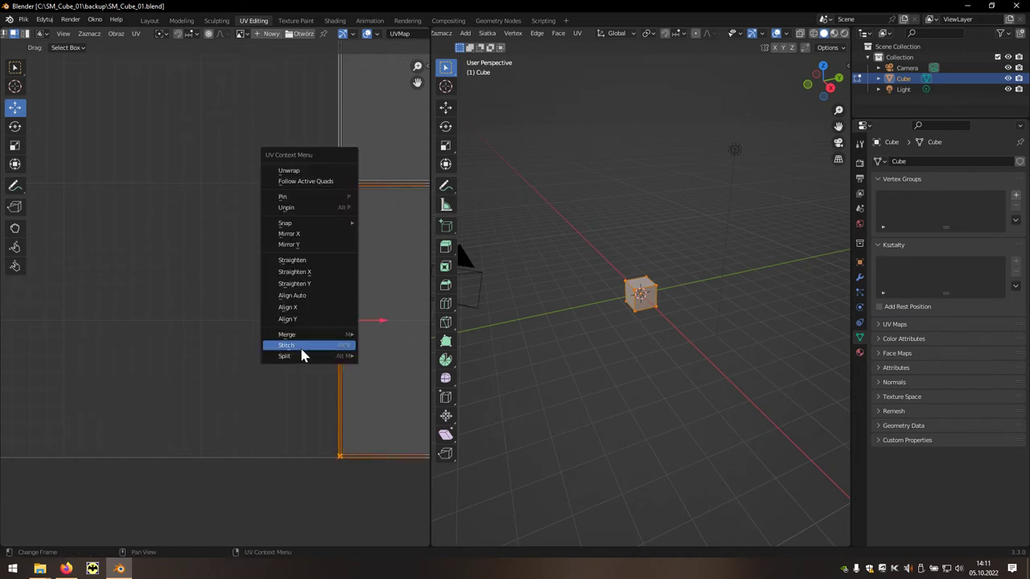
click(280, 348)
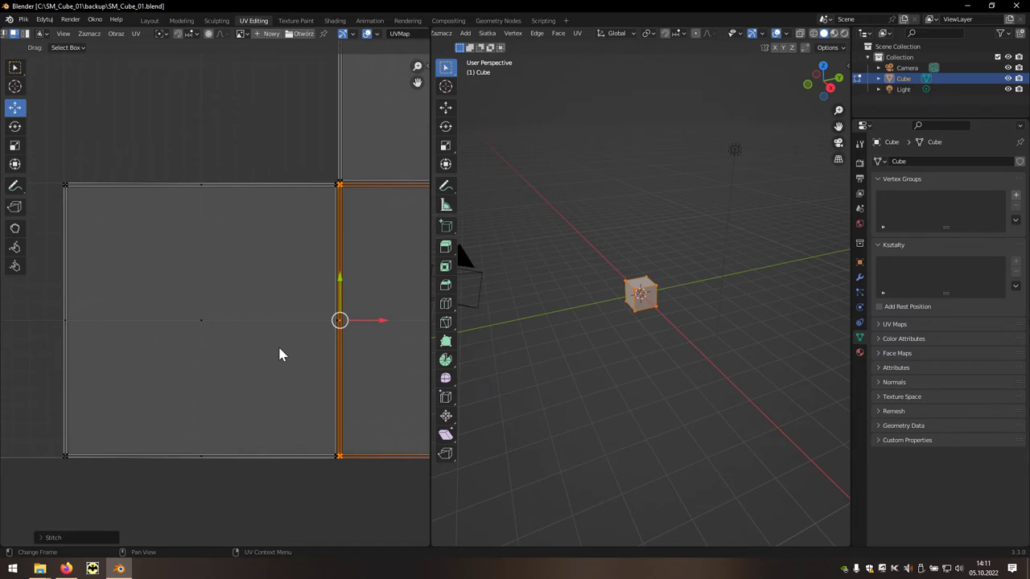
scroll(279, 347, down, 3)
scroll(290, 362, down, 2)
mouse_move(302, 378)
middle_down()
mouse_move(287, 425)
mouse_move(222, 475)
middle_up()
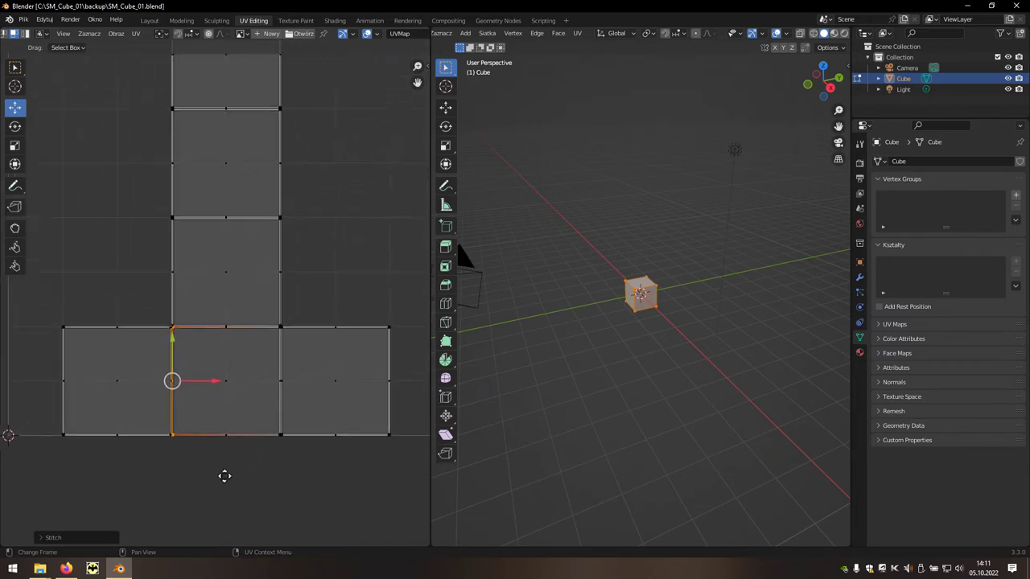
scroll(292, 341, down, 1)
scroll(310, 266, down, 1)
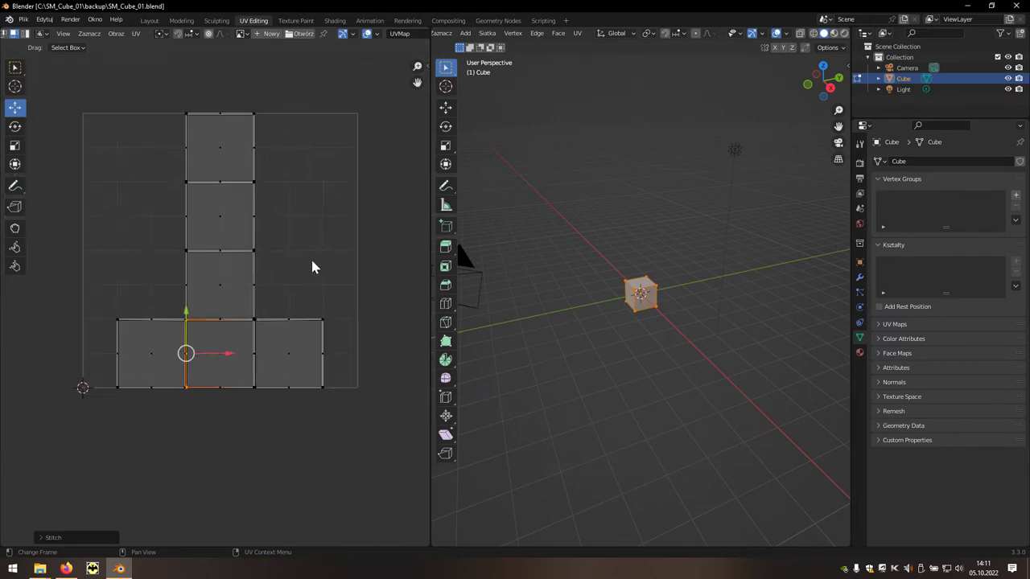
click(365, 260)
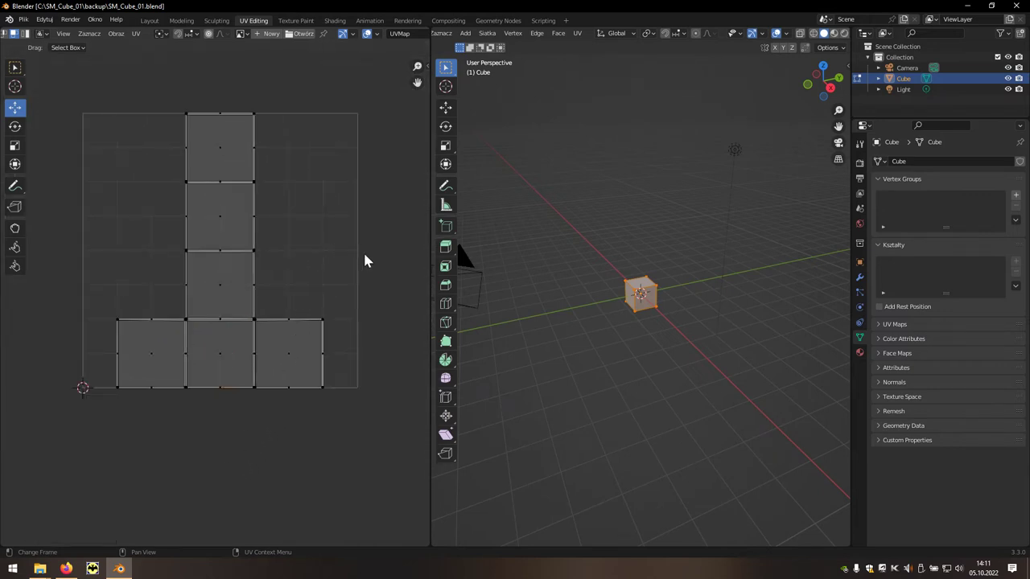
Step: Add a second UV map to the cube in the mesh's UV Maps section
click(410, 33)
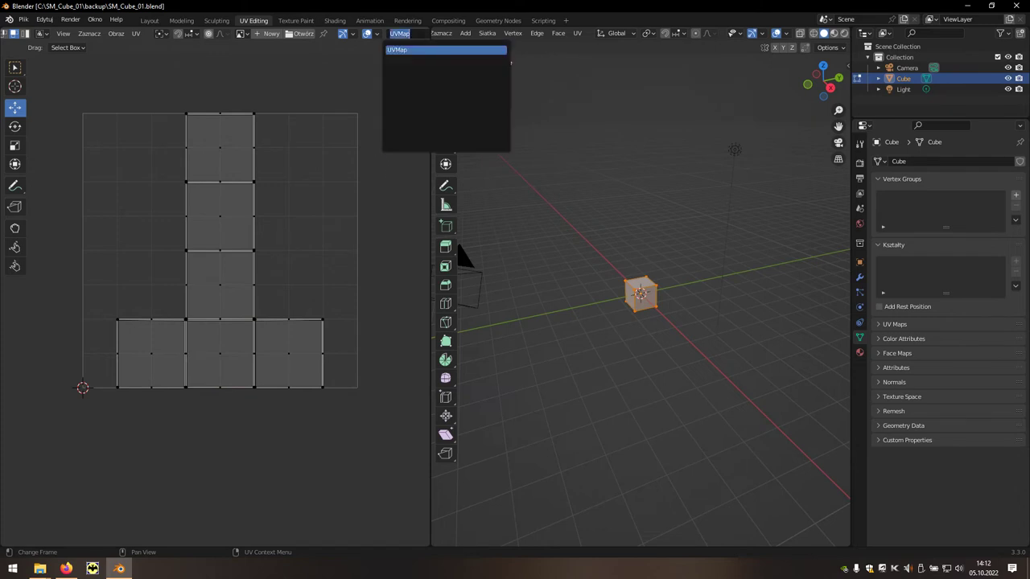
click(398, 187)
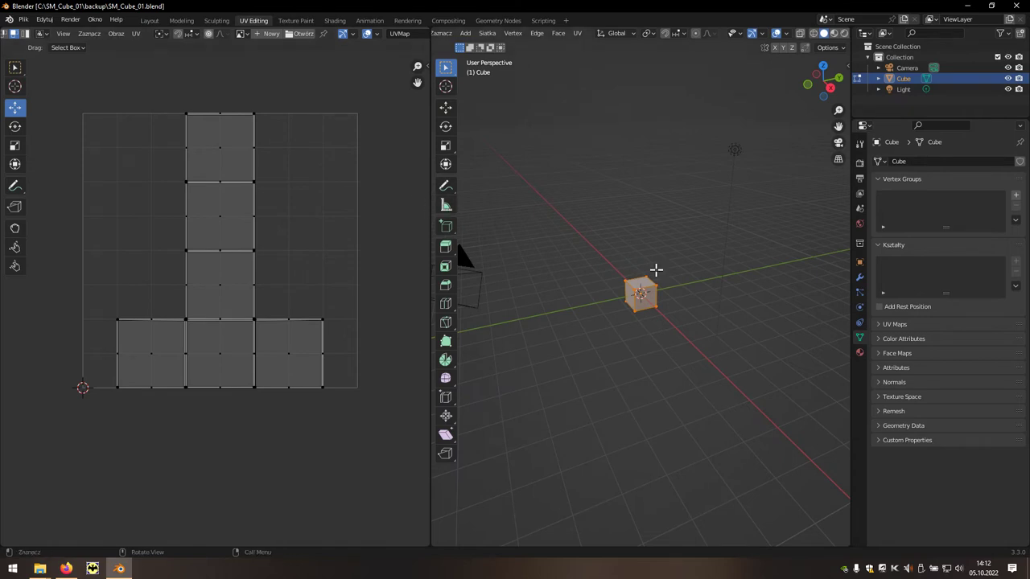
click(902, 326)
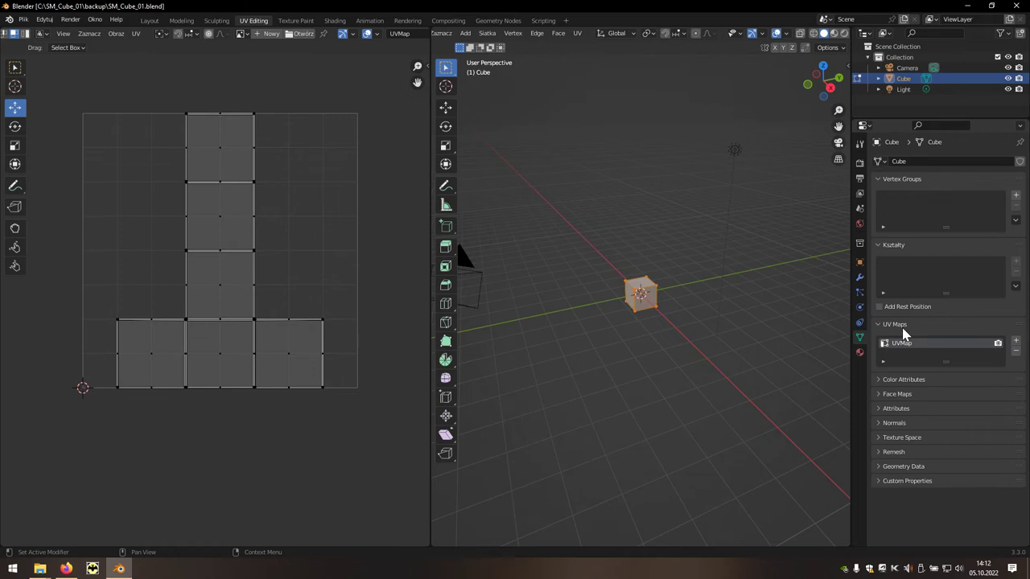
click(1015, 342)
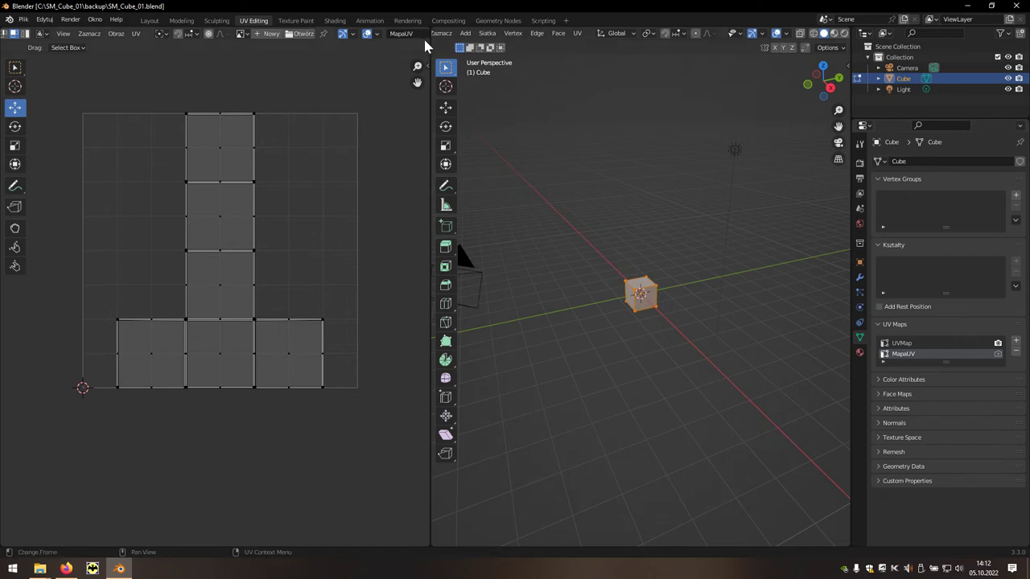
Step: Switch the UV Editor's active map from UVMap to MapaUV
click(403, 33)
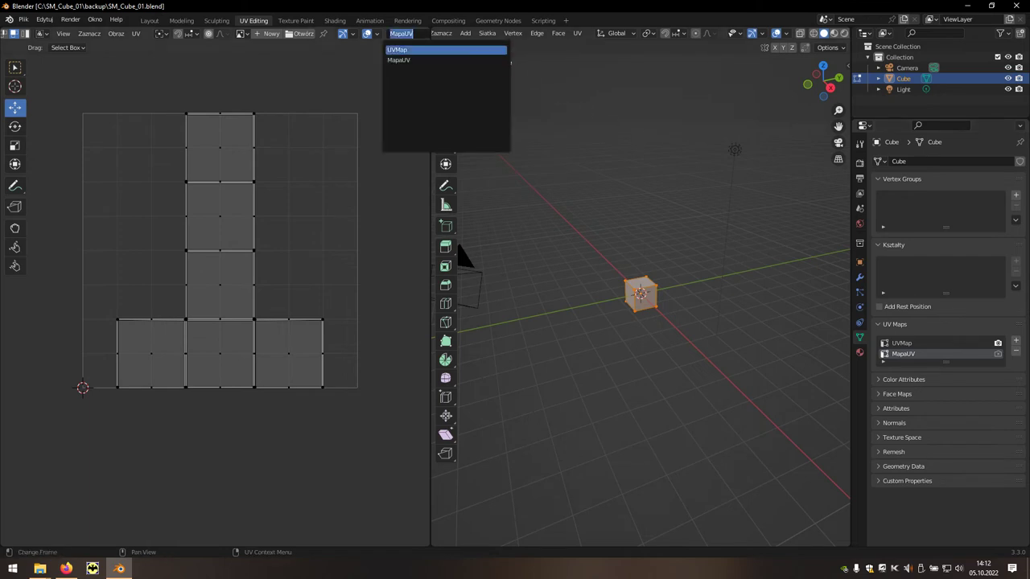
click(402, 50)
click(400, 33)
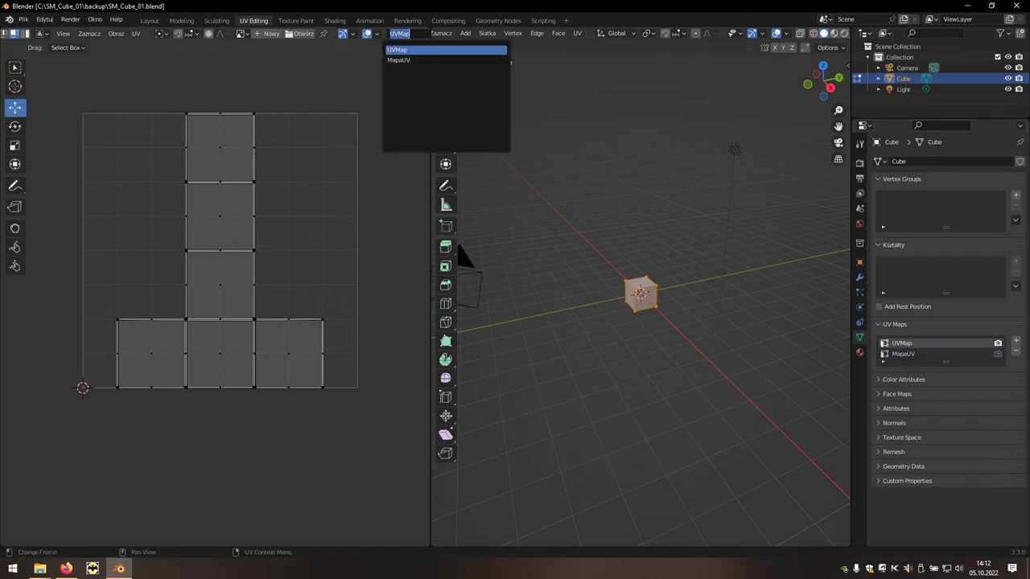
click(406, 57)
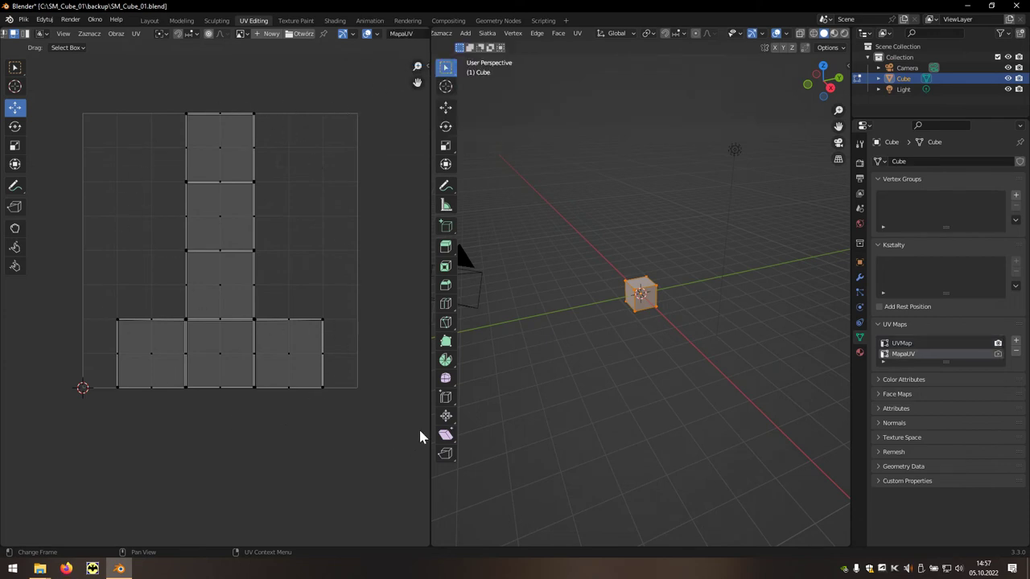
Step: Rename the Cube object to SM_Cube_01
double_click(903, 81)
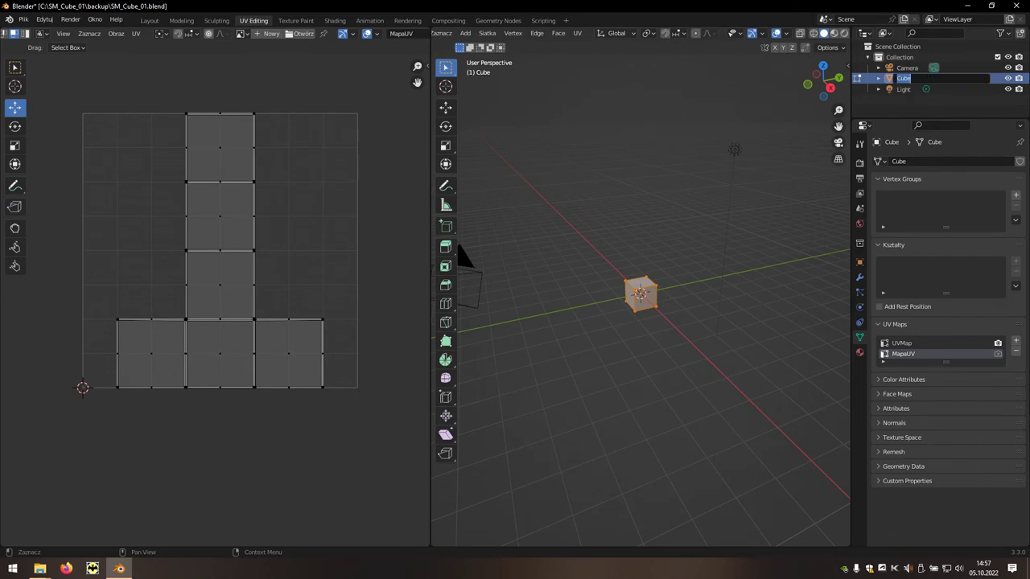
text(SM)
text(_Cube_01)
key(Return)
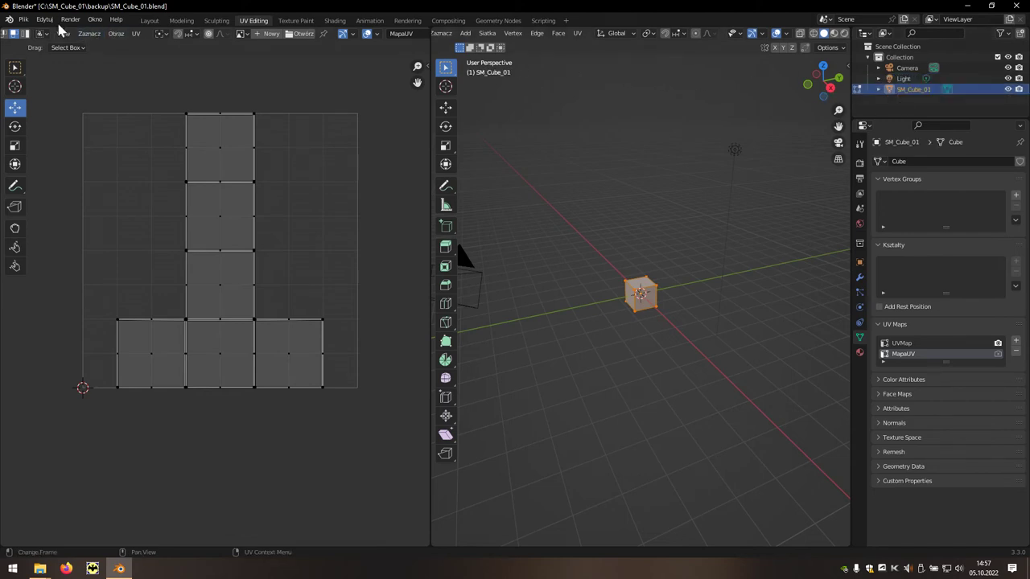
Step: Export the scene as FBX into the C:\SM_Cube_01\Mesh folder
click(23, 20)
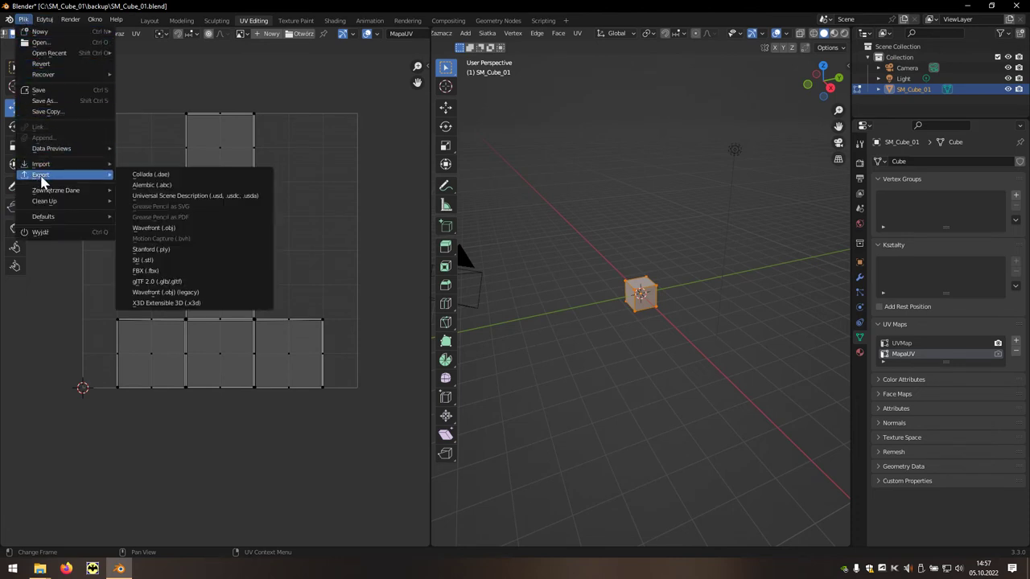
mouse_move(49, 174)
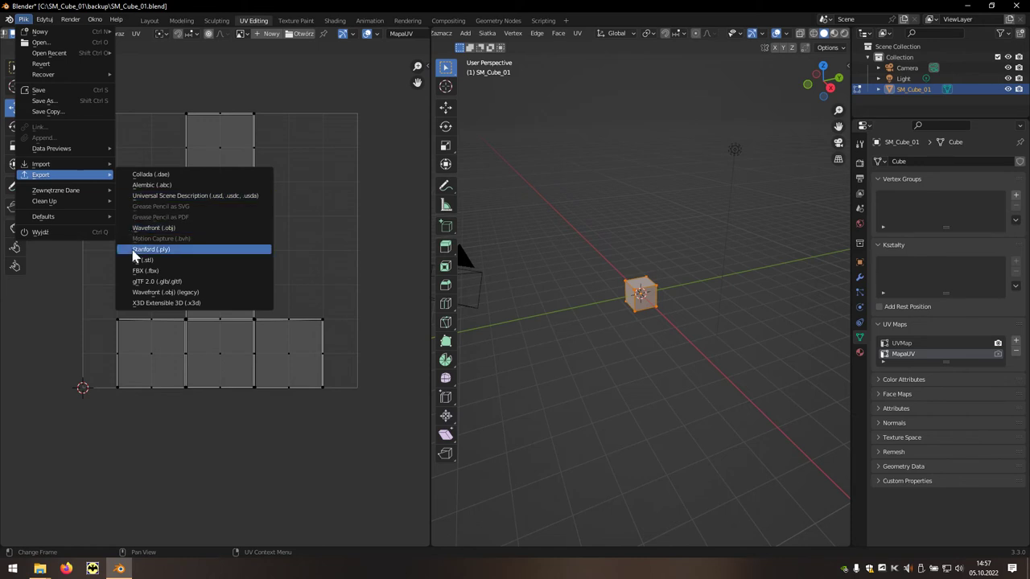
click(170, 274)
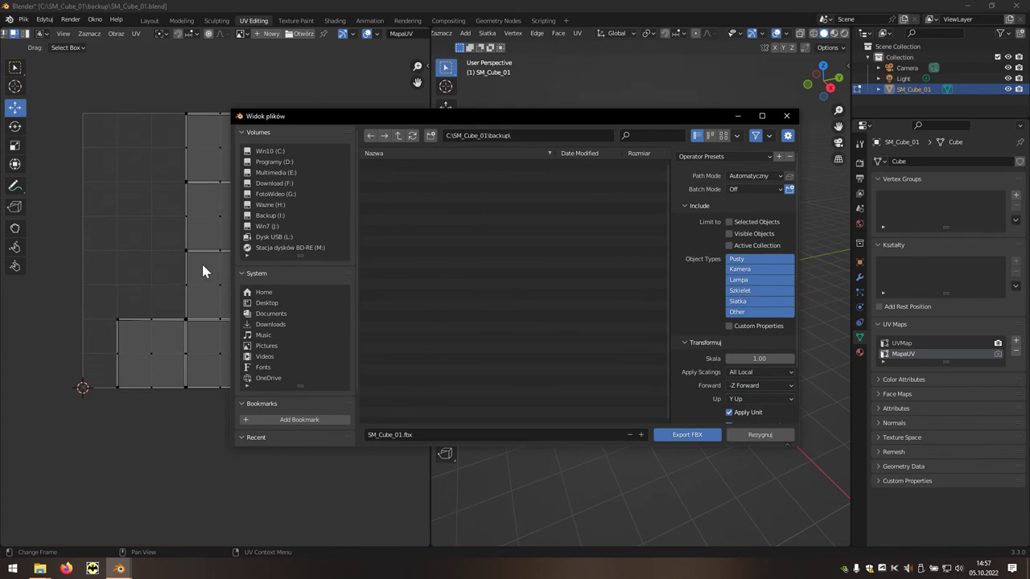
click(398, 137)
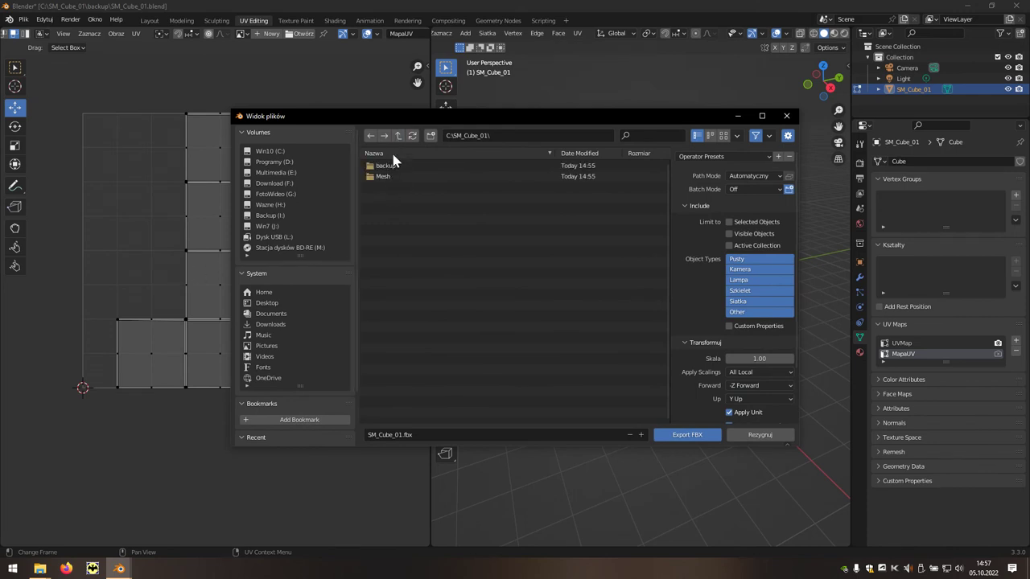
double_click(390, 176)
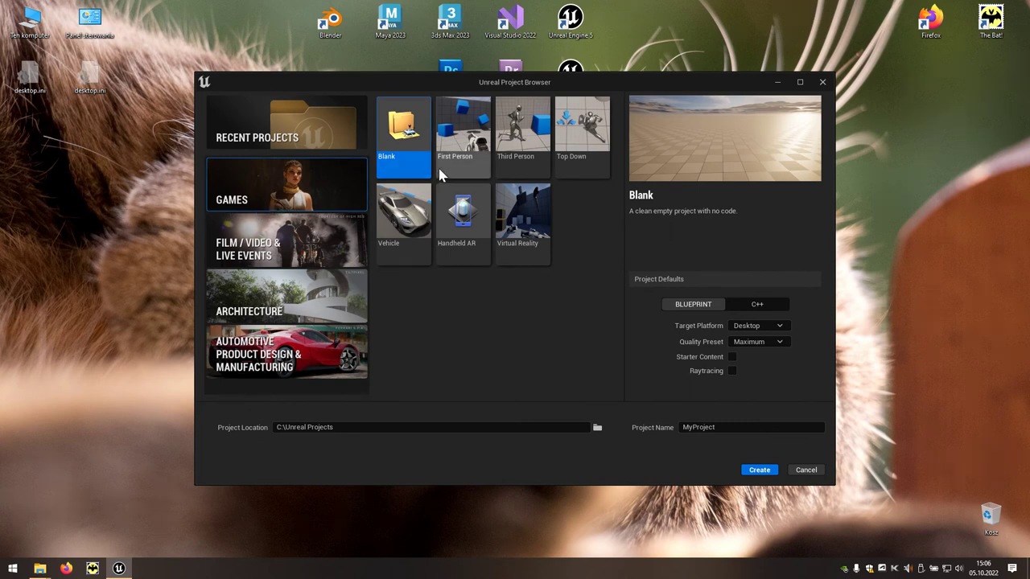
Step: Create a new Unreal project from the First Person template
click(473, 172)
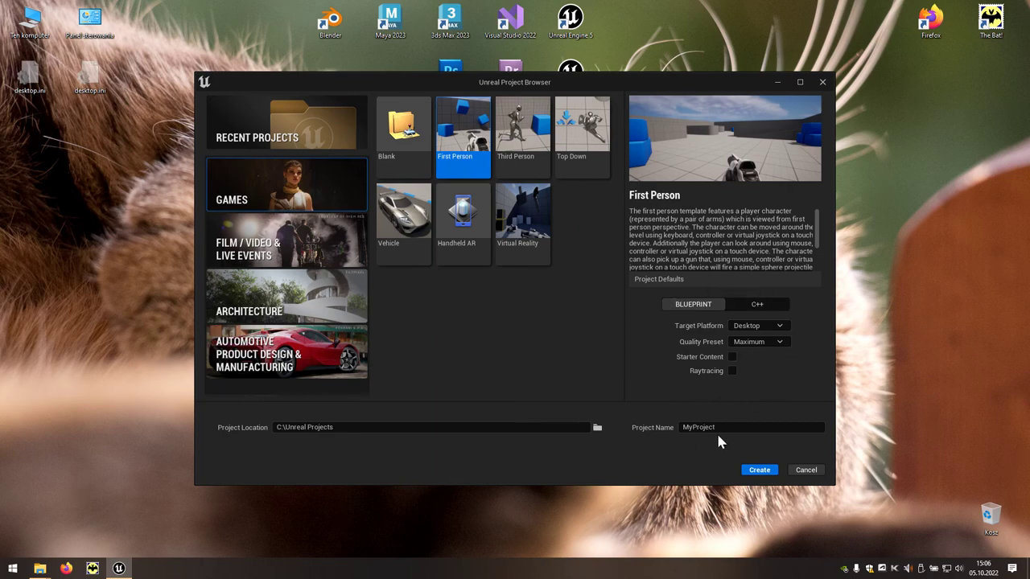
click(748, 470)
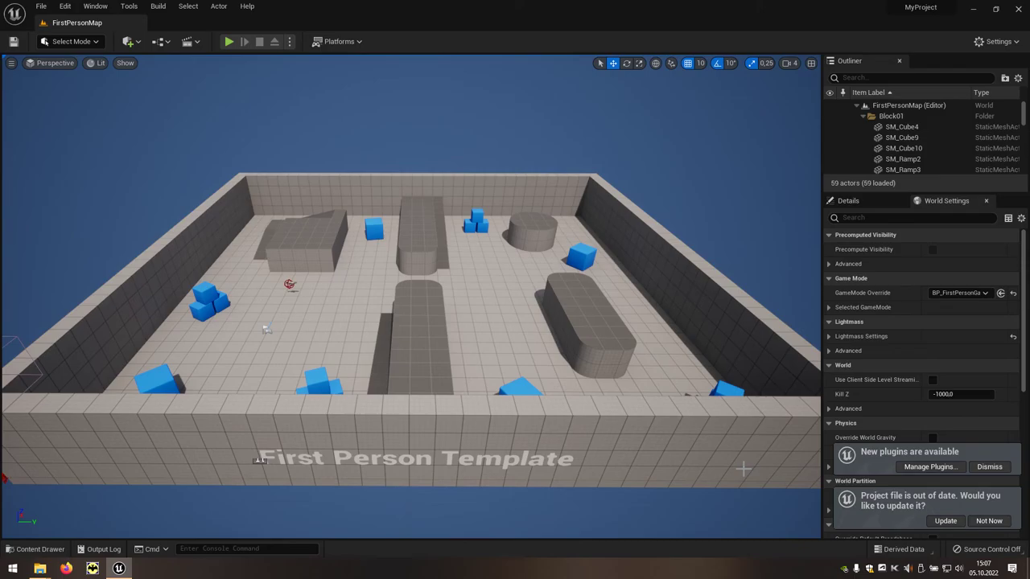
Step: Dismiss the plugin notice, update the project file, and dock the Content Browser
click(988, 468)
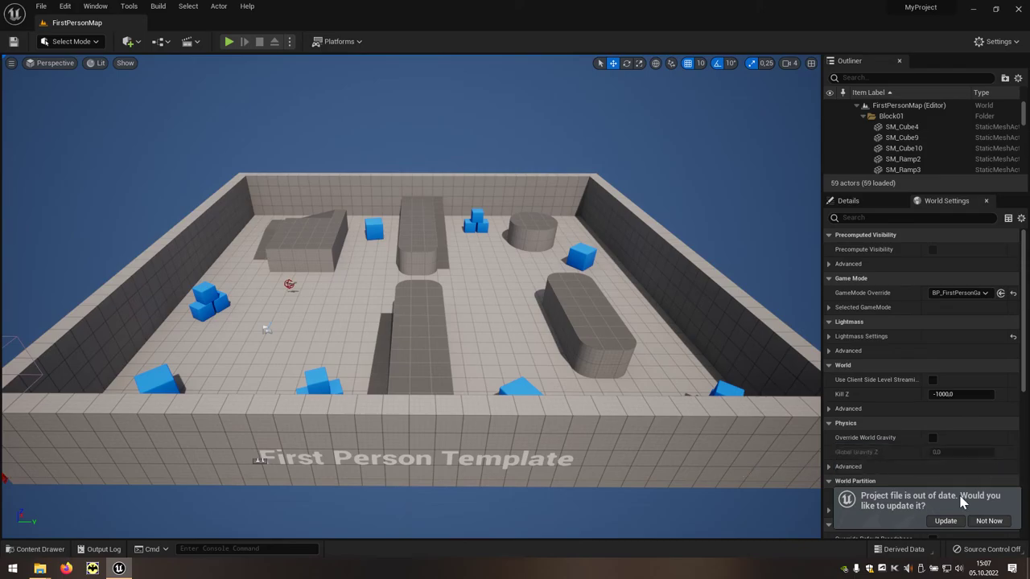
click(946, 521)
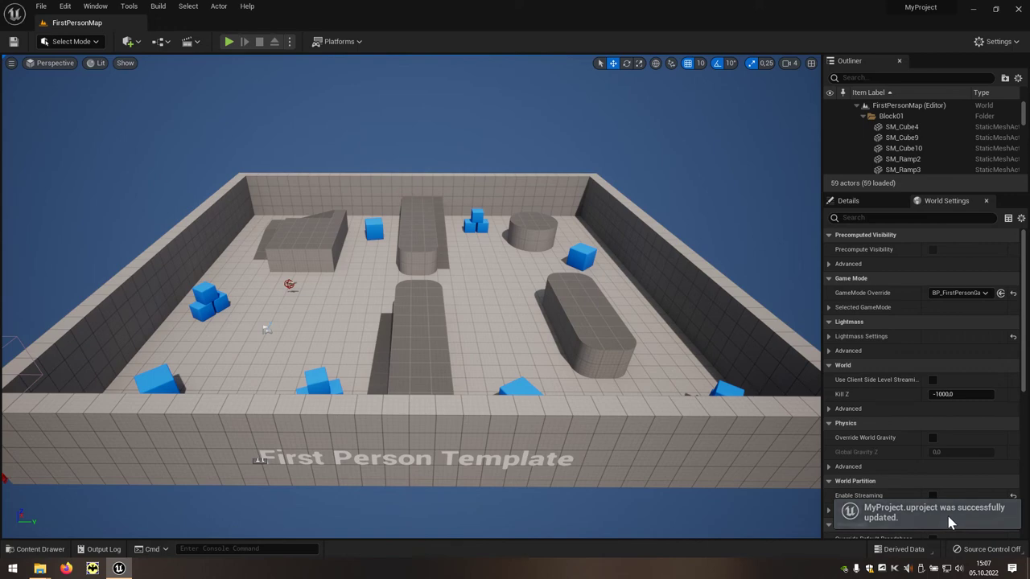
click(40, 550)
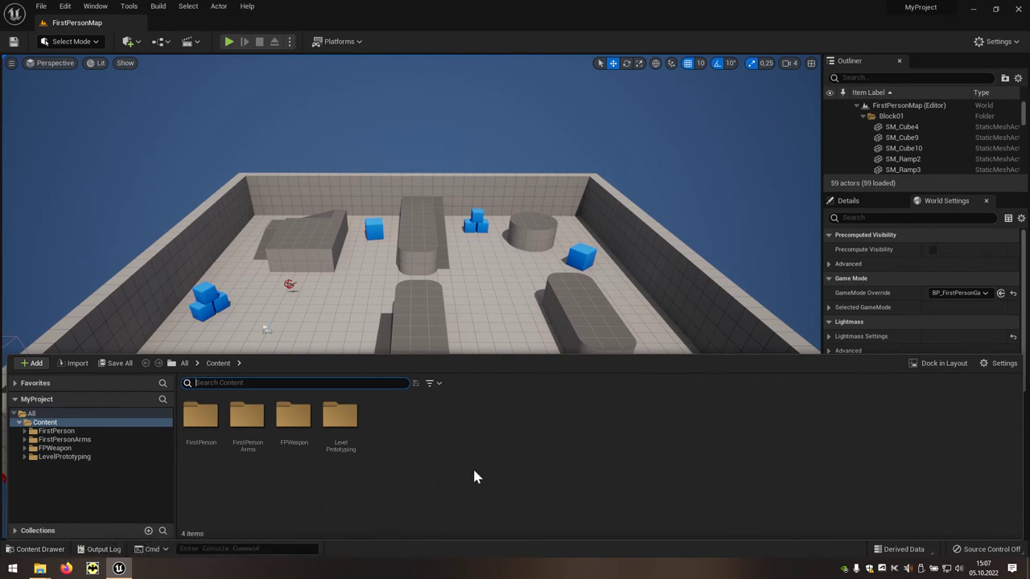
click(930, 364)
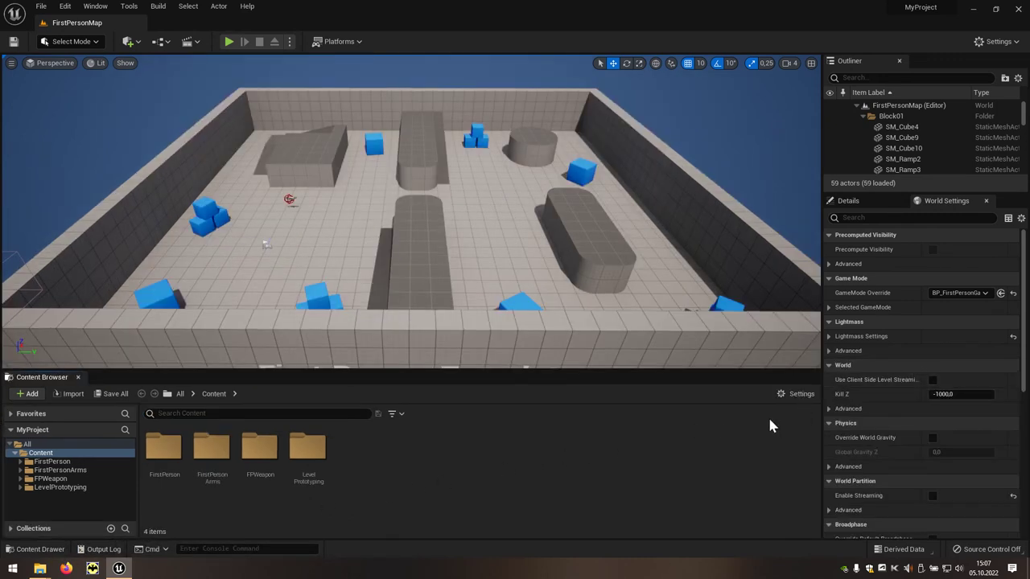
Step: Create and open a SM_Cube_01 folder under Content, then select SM_Cube_01.fbx in Explorer
right_click(500, 468)
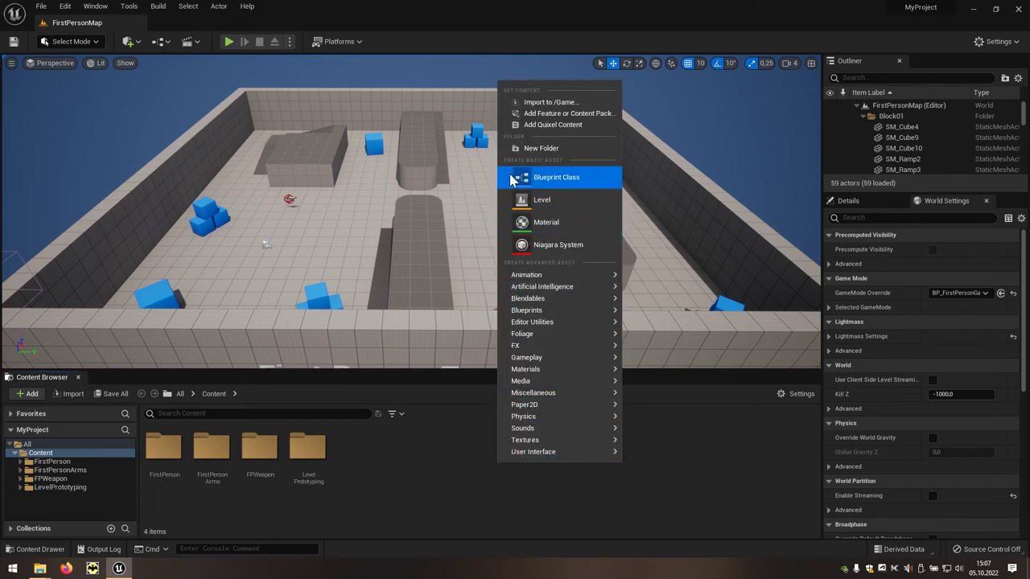
click(562, 149)
text(S)
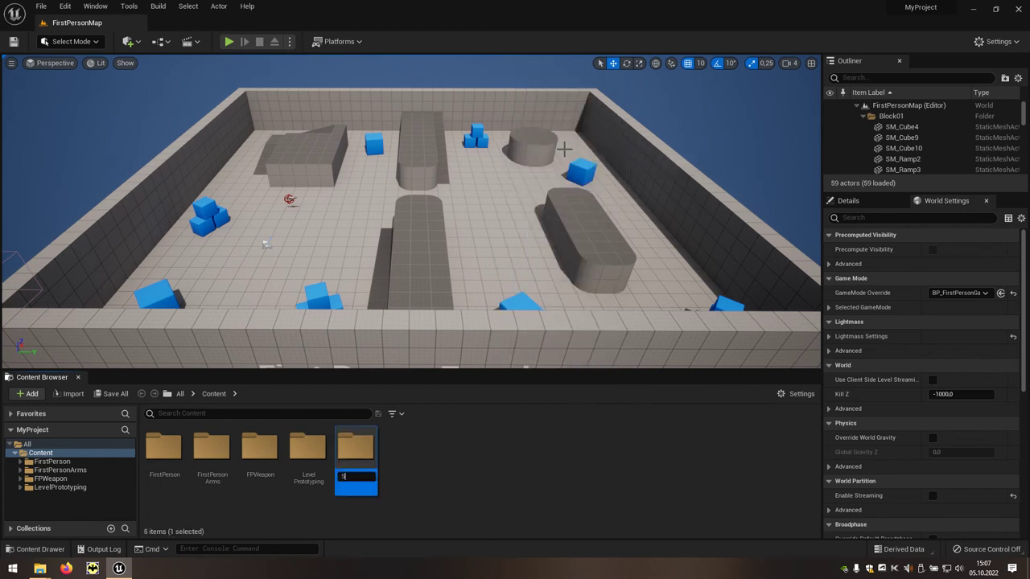
text(M_Cube_0)
text(1)
key(Return)
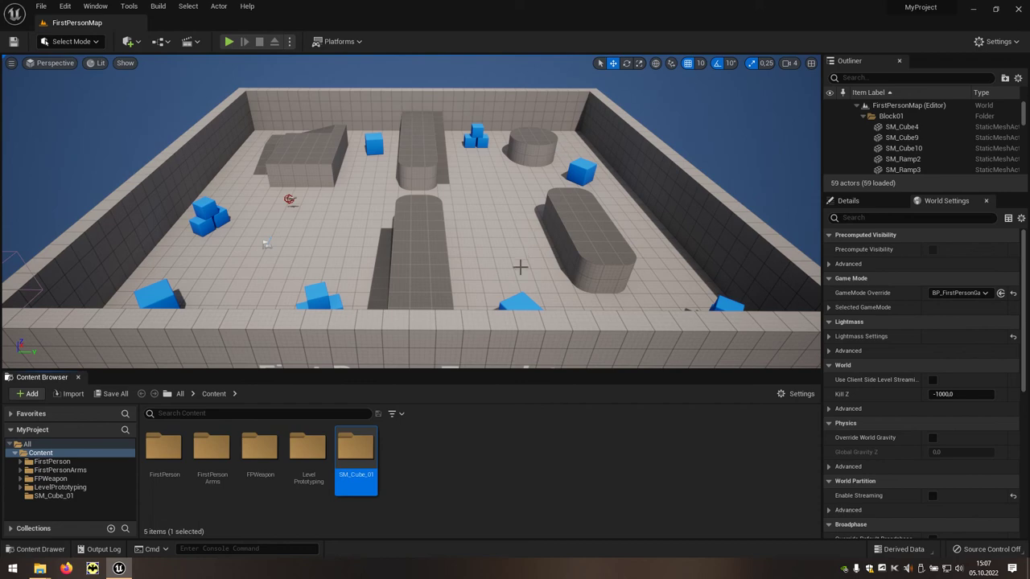
double_click(368, 451)
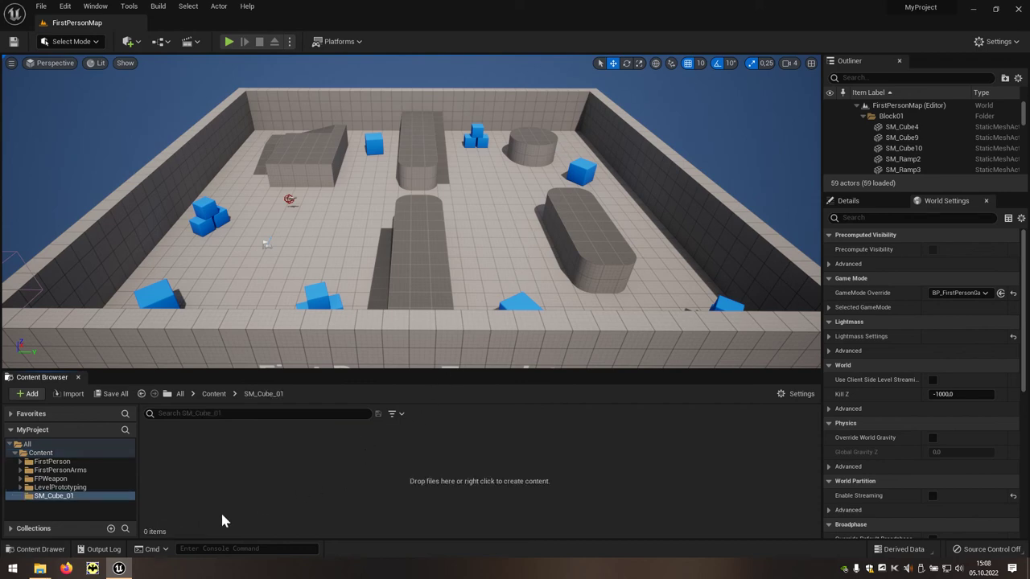
click(39, 569)
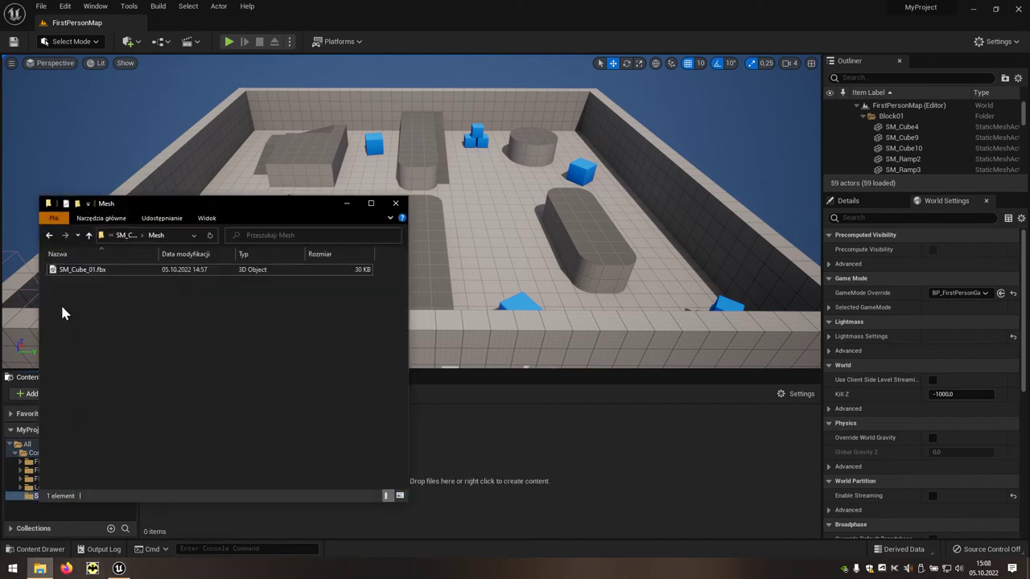
click(56, 275)
Step: Import SM_Cube_01.fbx with Generate Missing Collision and Generate Lightmap UVs turned off
drag(57, 274, 491, 459)
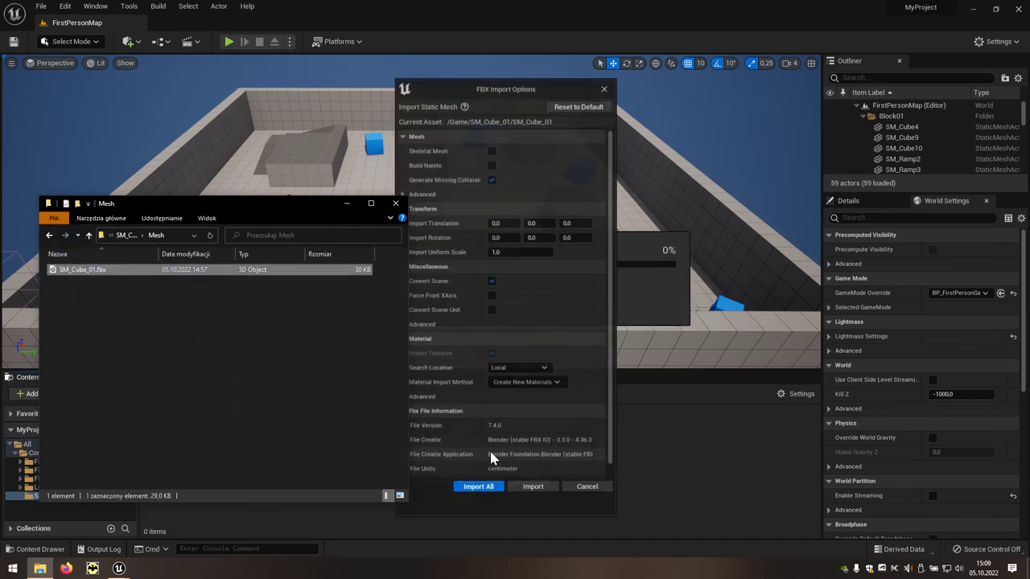
click(488, 80)
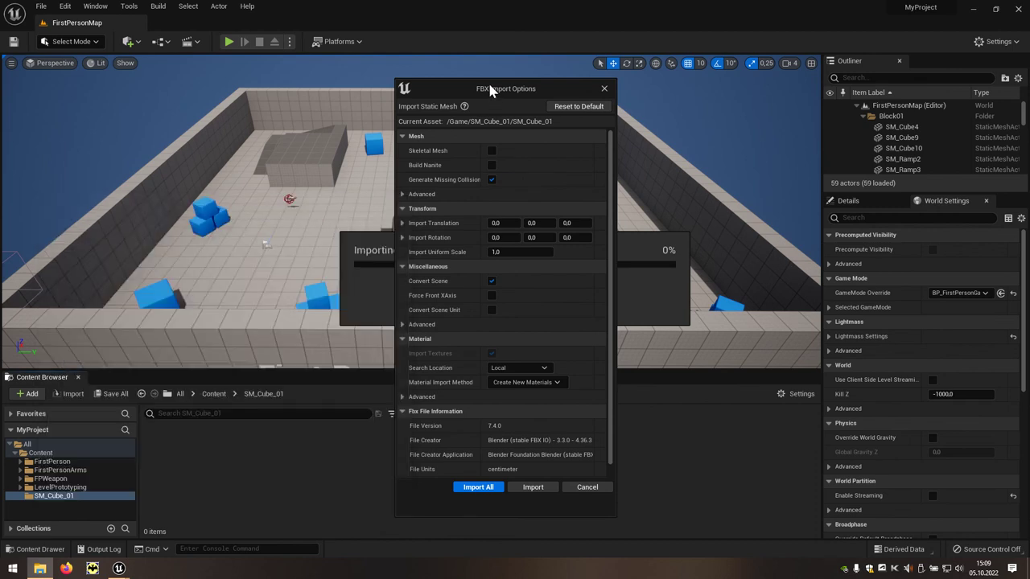
click(491, 179)
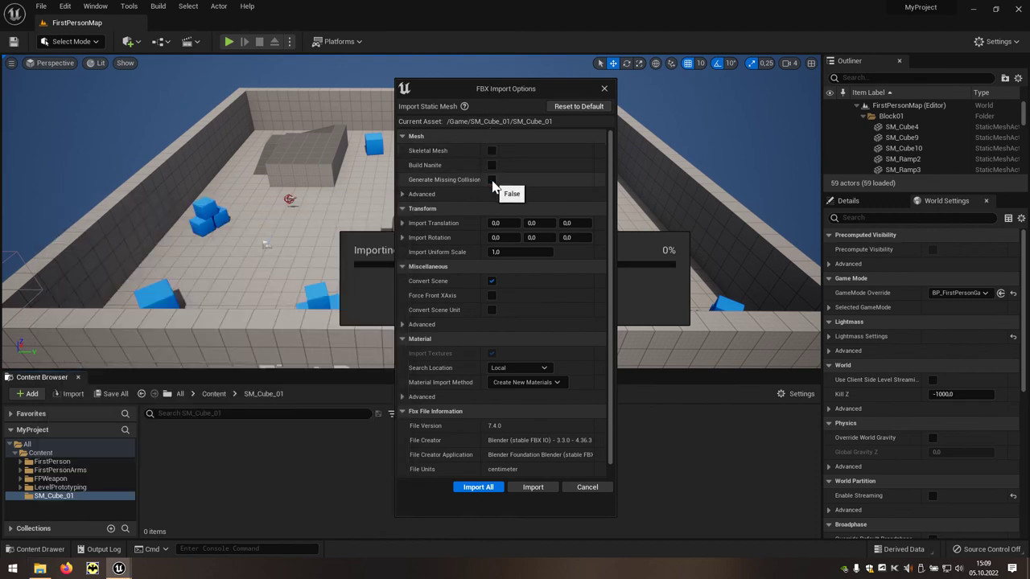
click(434, 196)
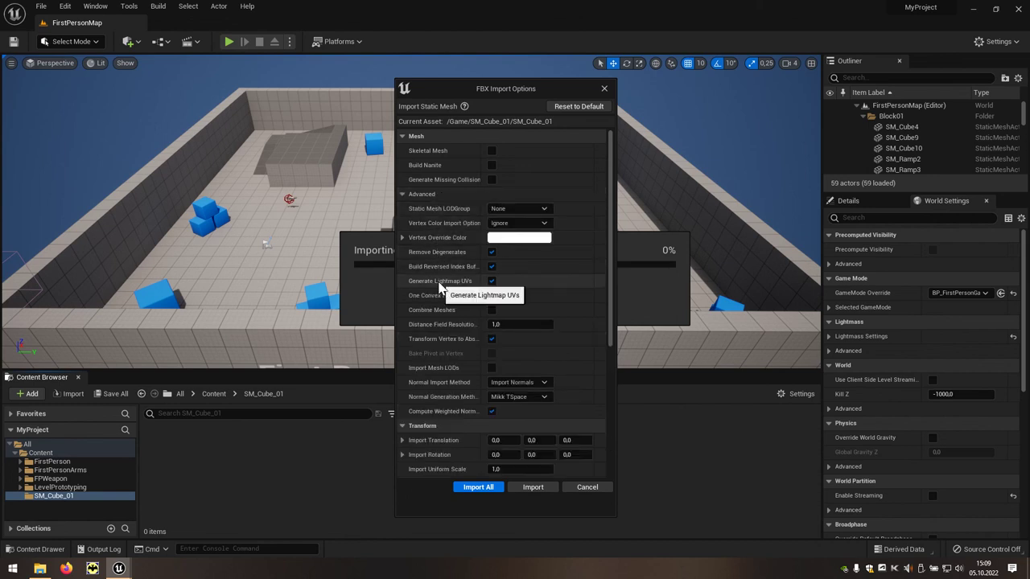
click(491, 282)
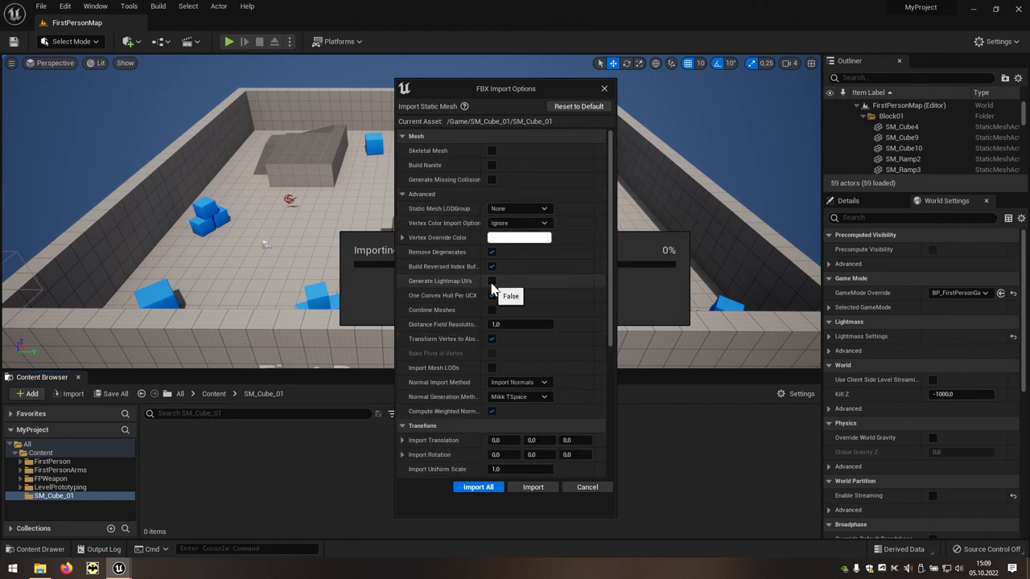
drag(615, 292, 619, 403)
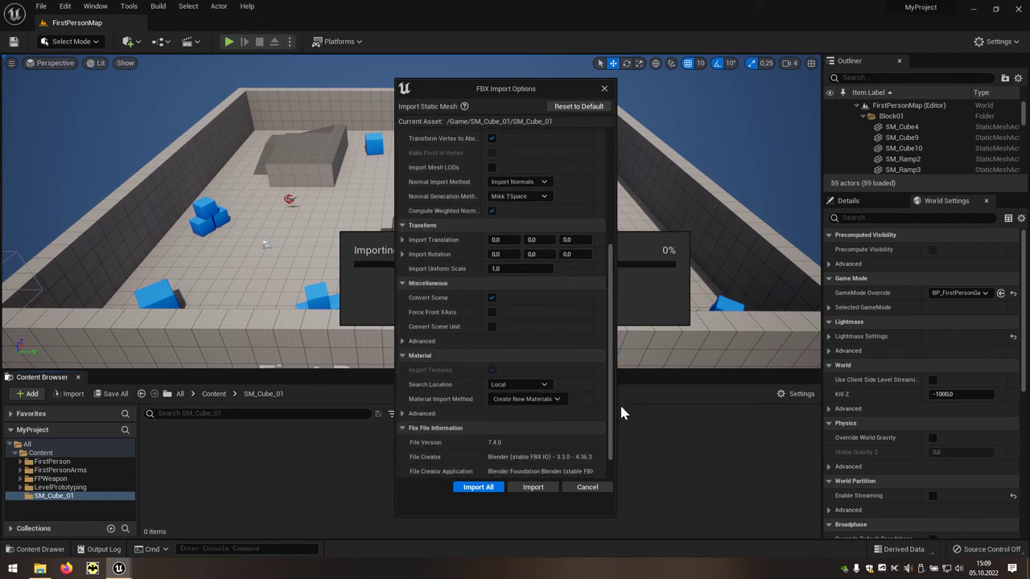
click(541, 488)
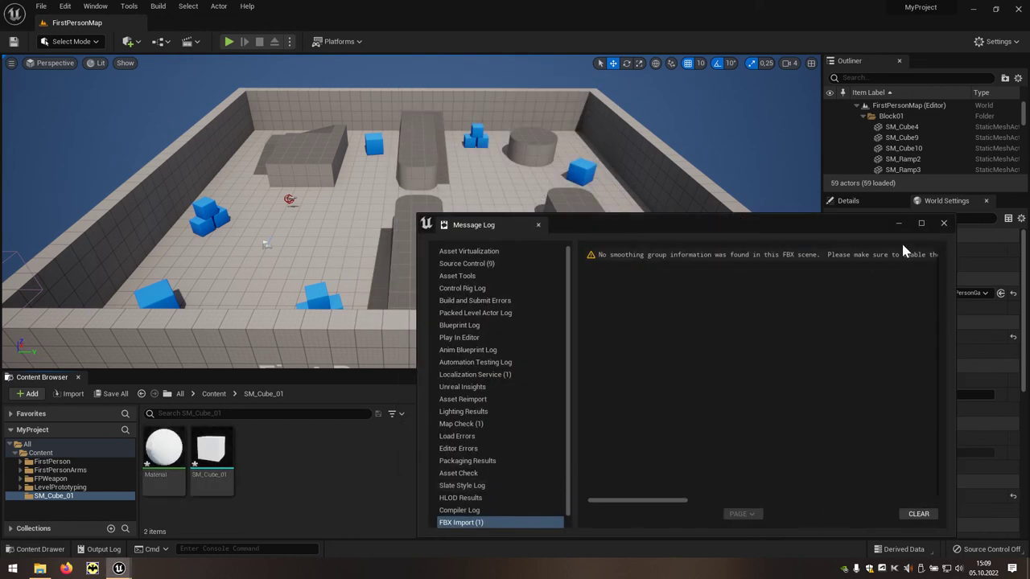
Step: Close the Message Log and open SM_Cube_01 in the Static Mesh Editor, viewing it from above
click(944, 224)
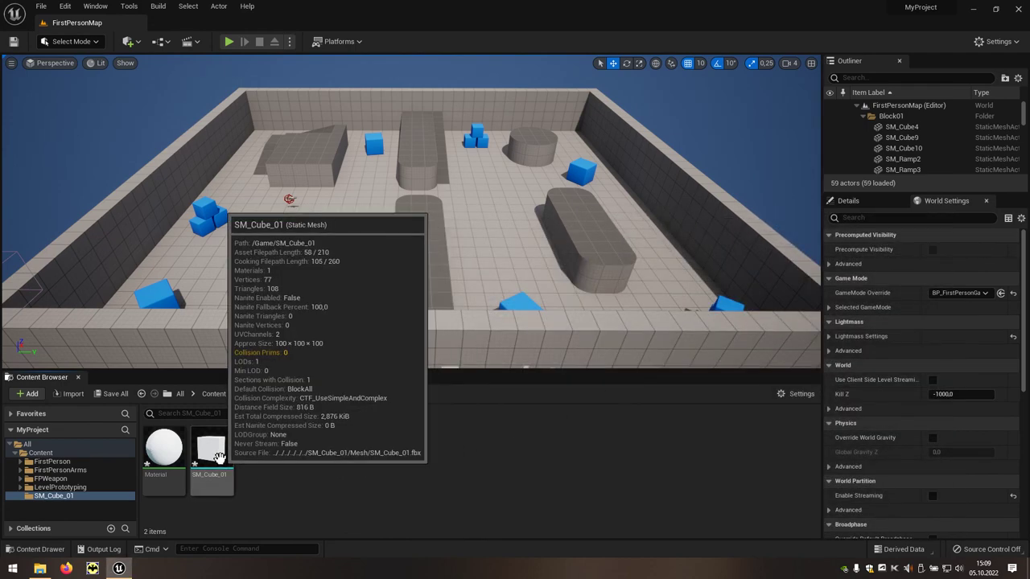
double_click(222, 463)
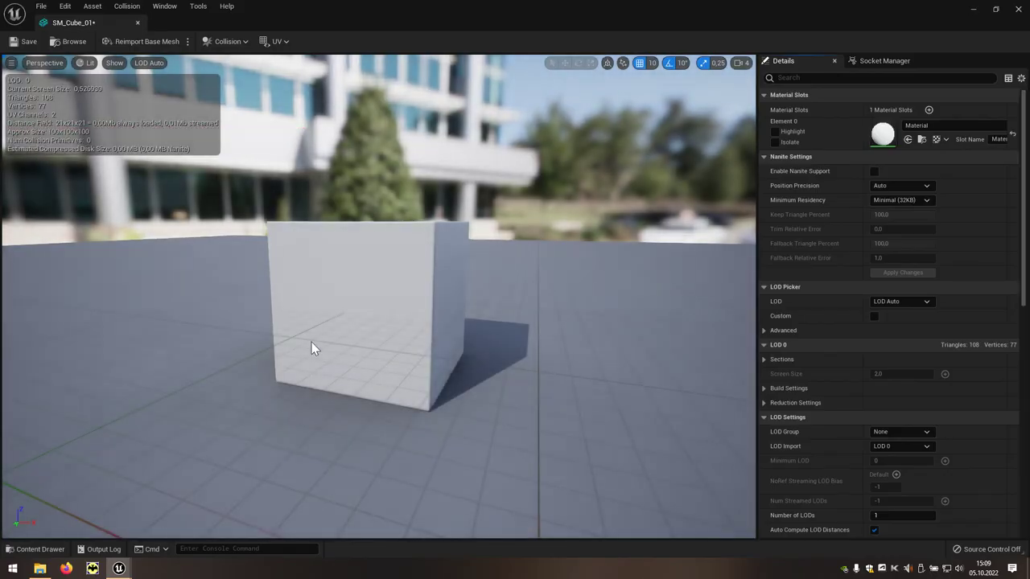
mouse_move(311, 342)
right_down()
mouse_move(314, 322)
mouse_move(312, 339)
right_up()
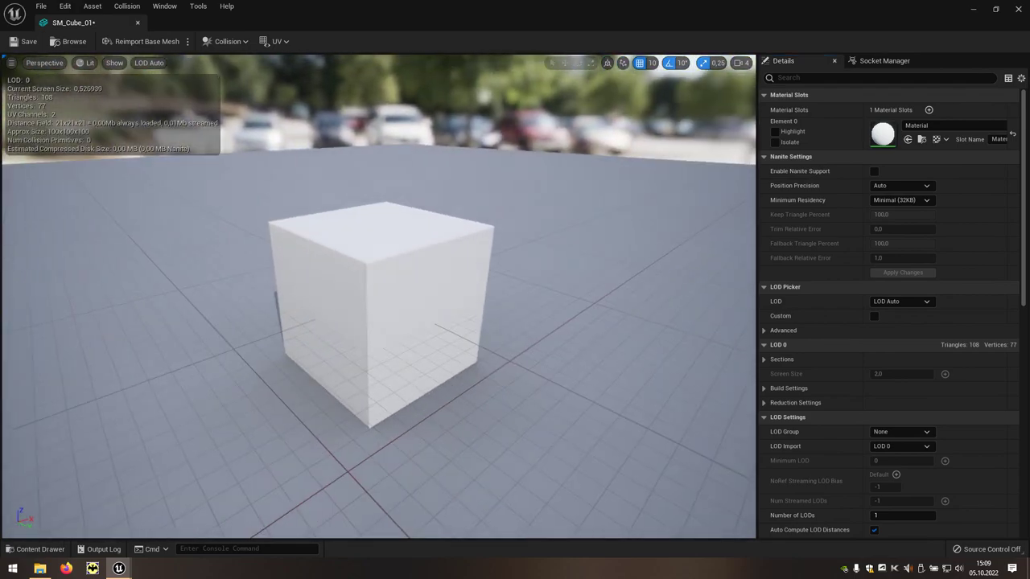